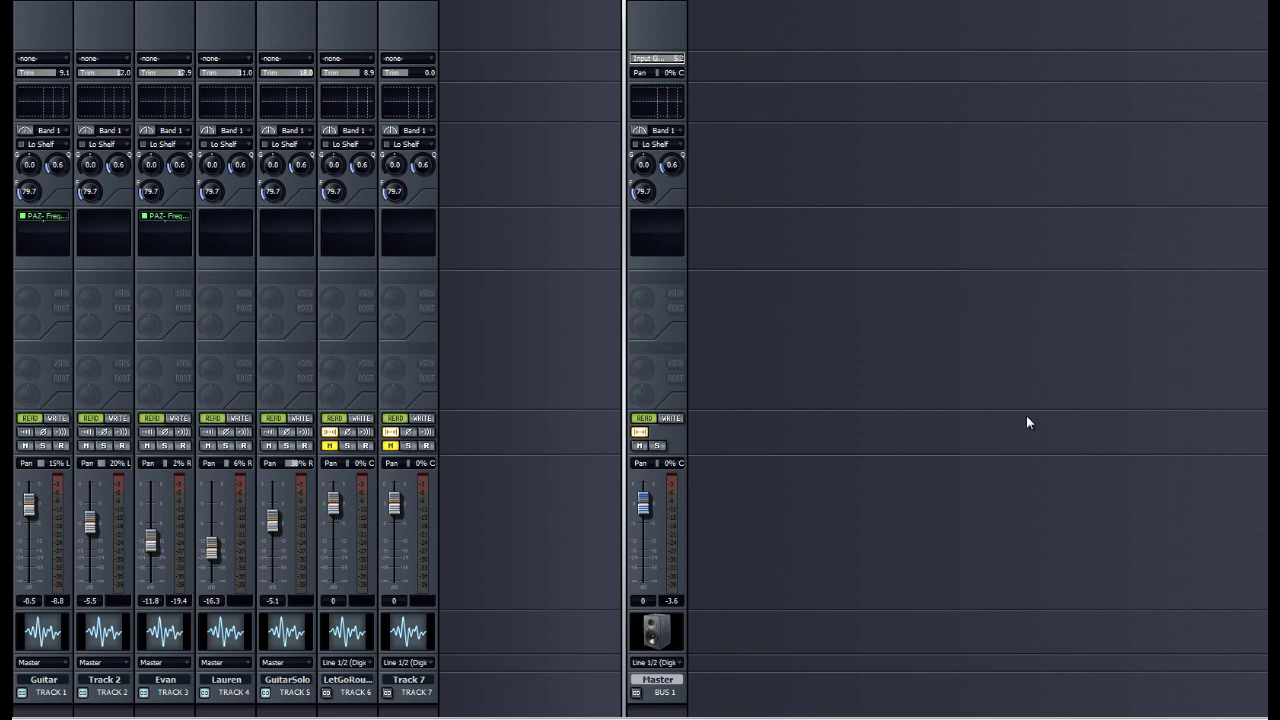
Step: Switch from the mixer to the Paint sketch of the guitar's frequency curve
key("alt+Tab")
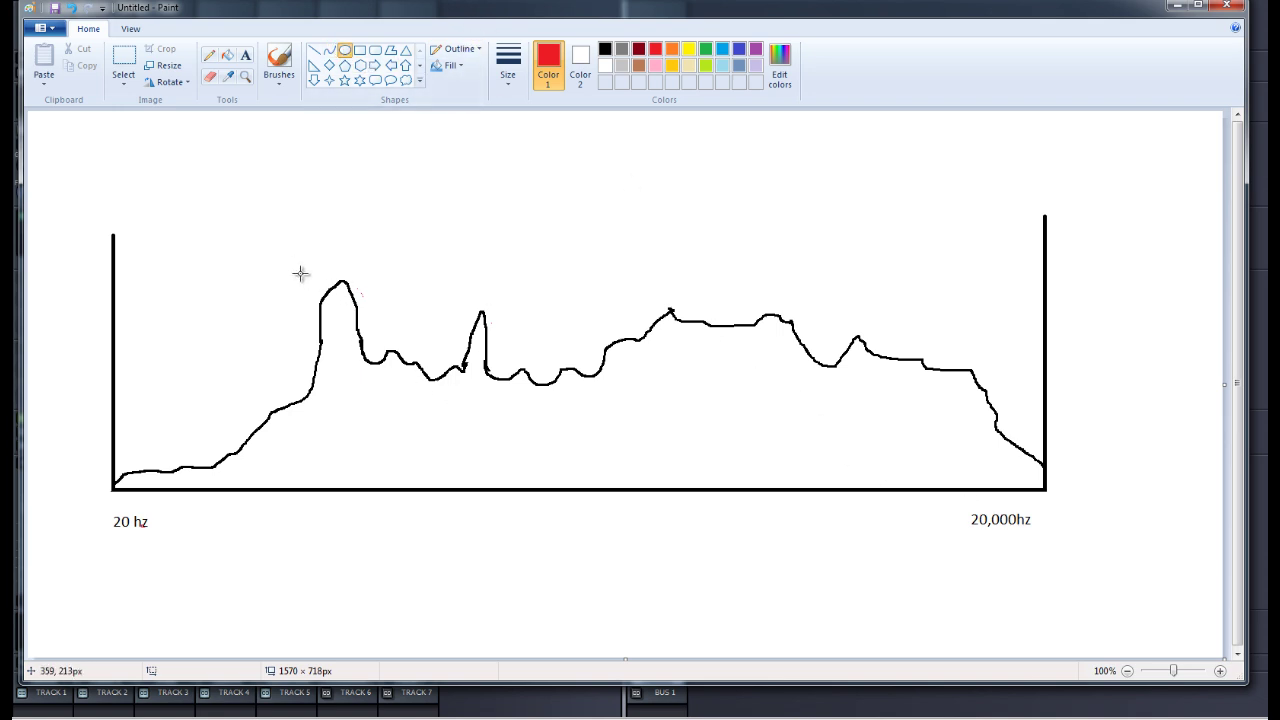
Step: Circle both tall peaks with red ellipses and label the first one '150 hz'
left_click_drag(297, 267, 376, 322)
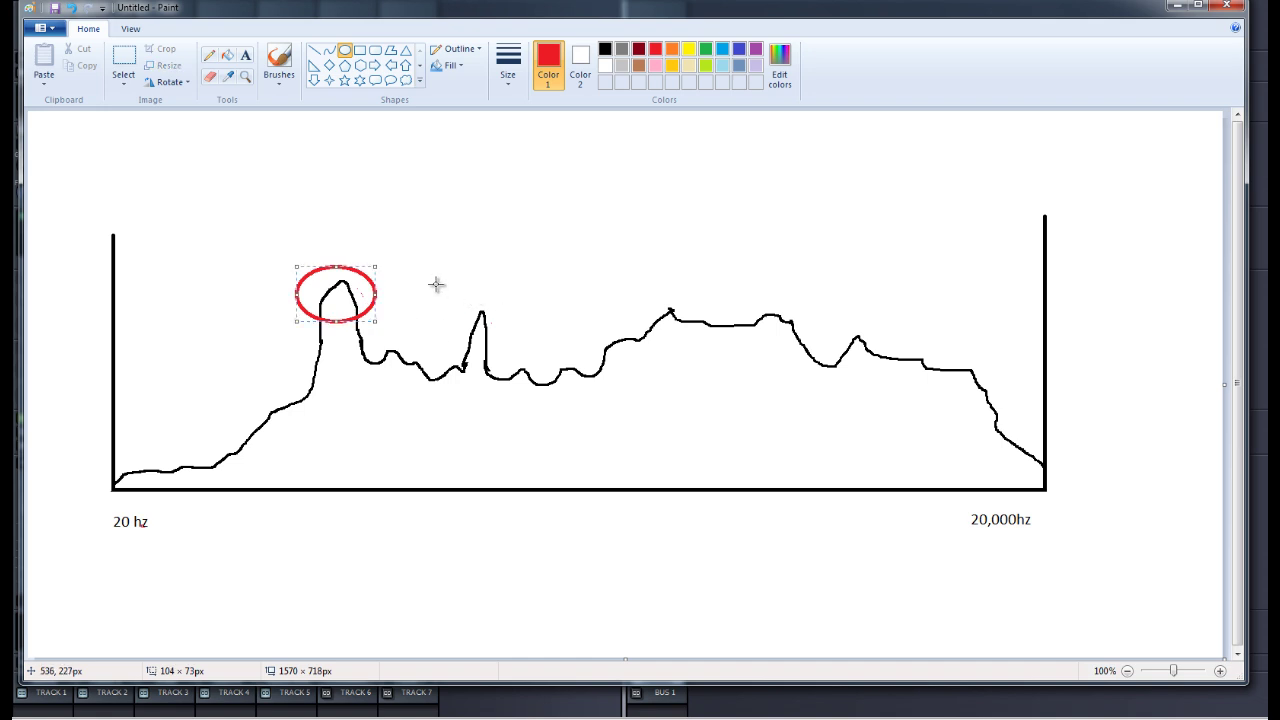
left_click_drag(436, 285, 518, 349)
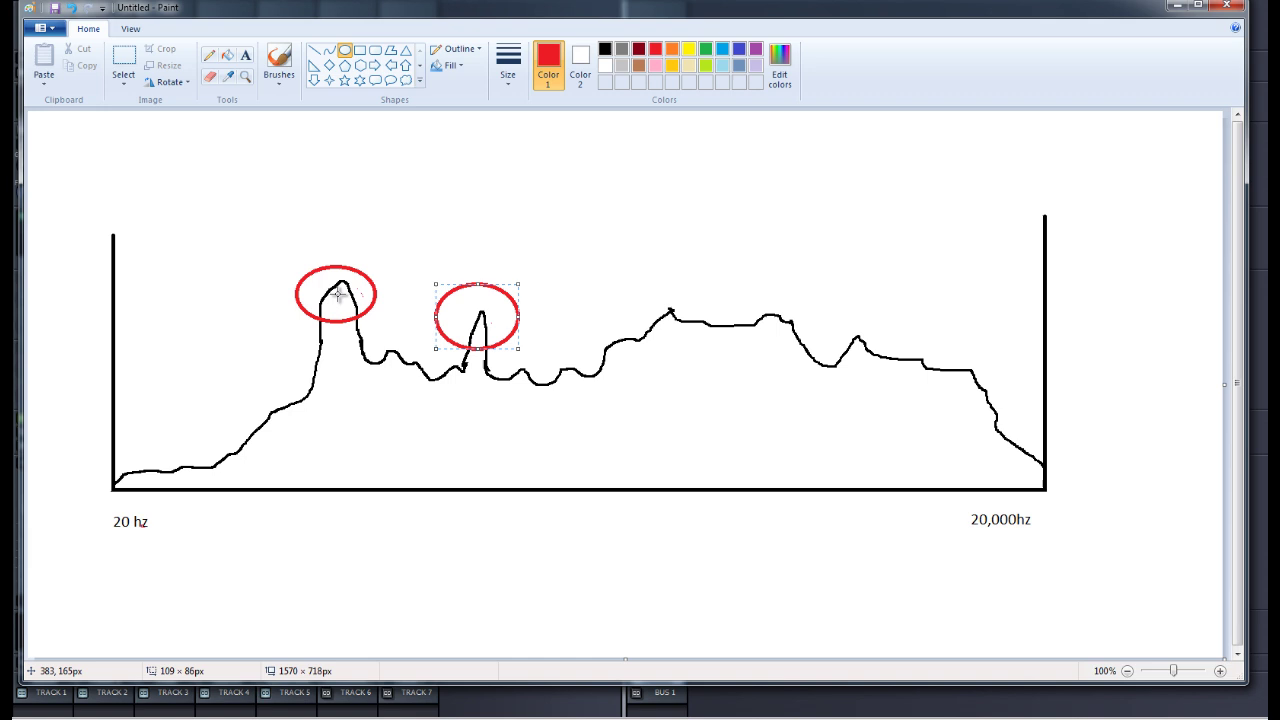
left_click(245, 55)
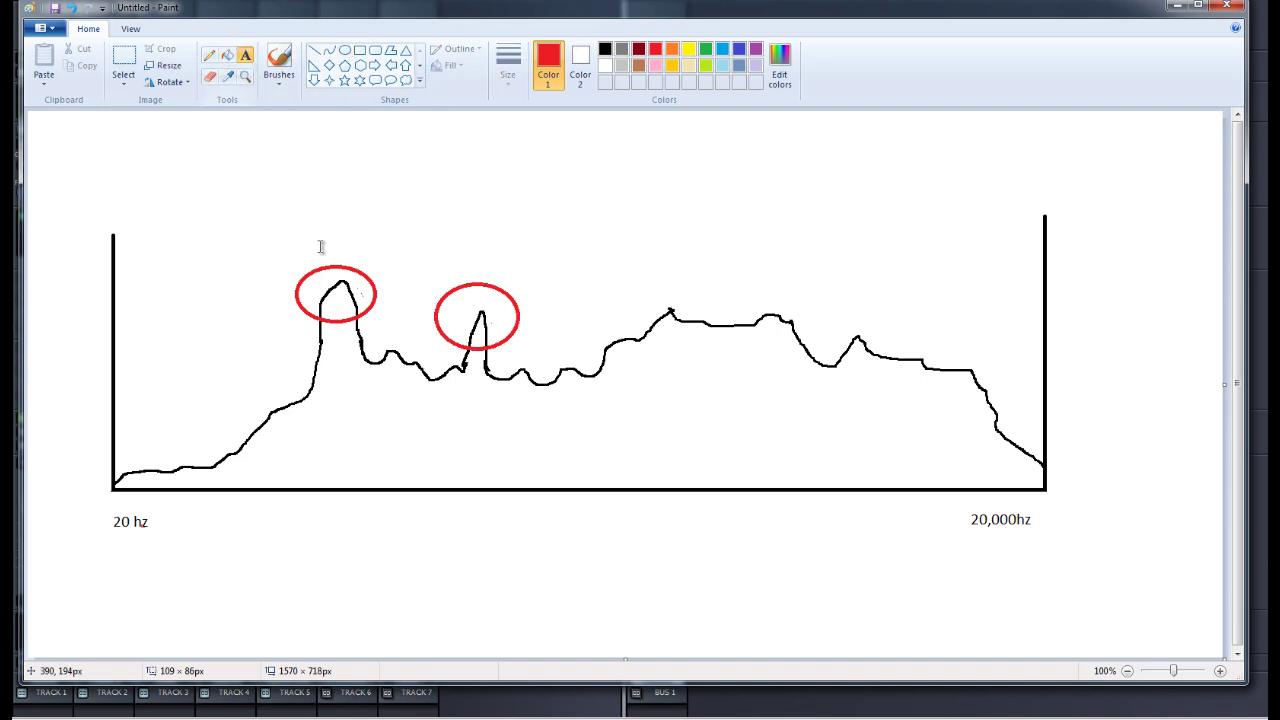
left_click(316, 227)
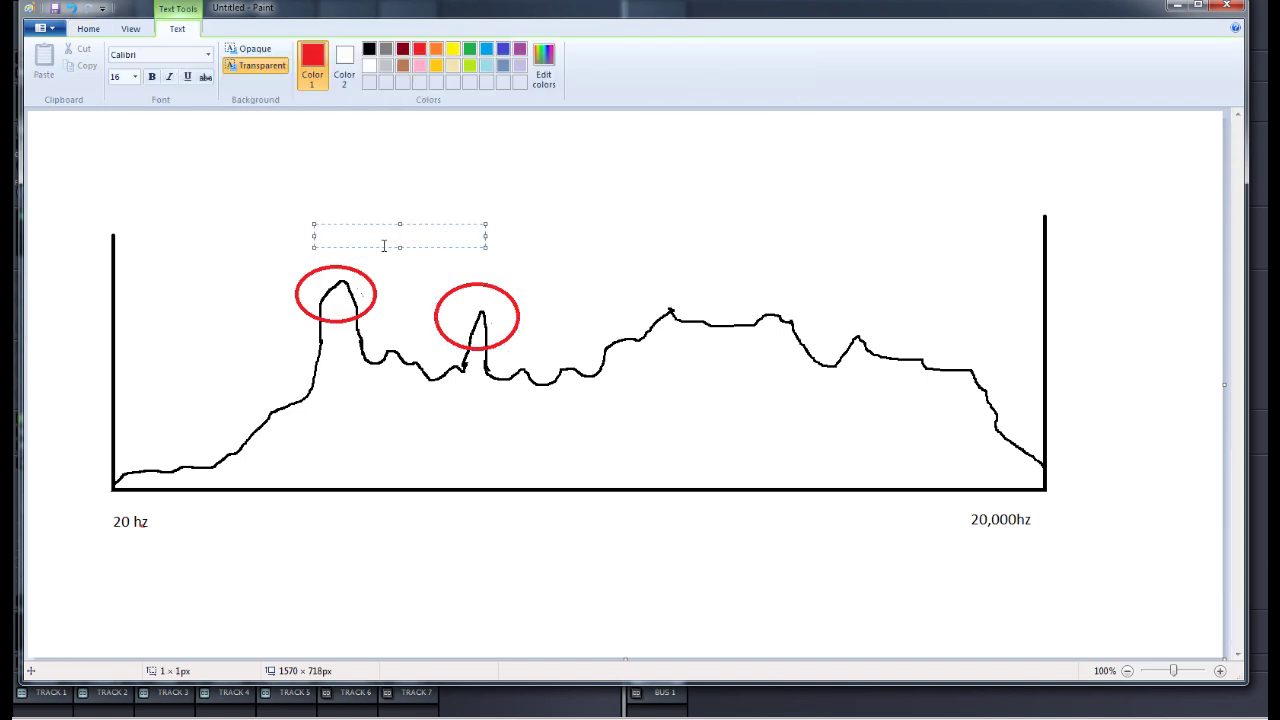
type("150 hz")
left_click(459, 252)
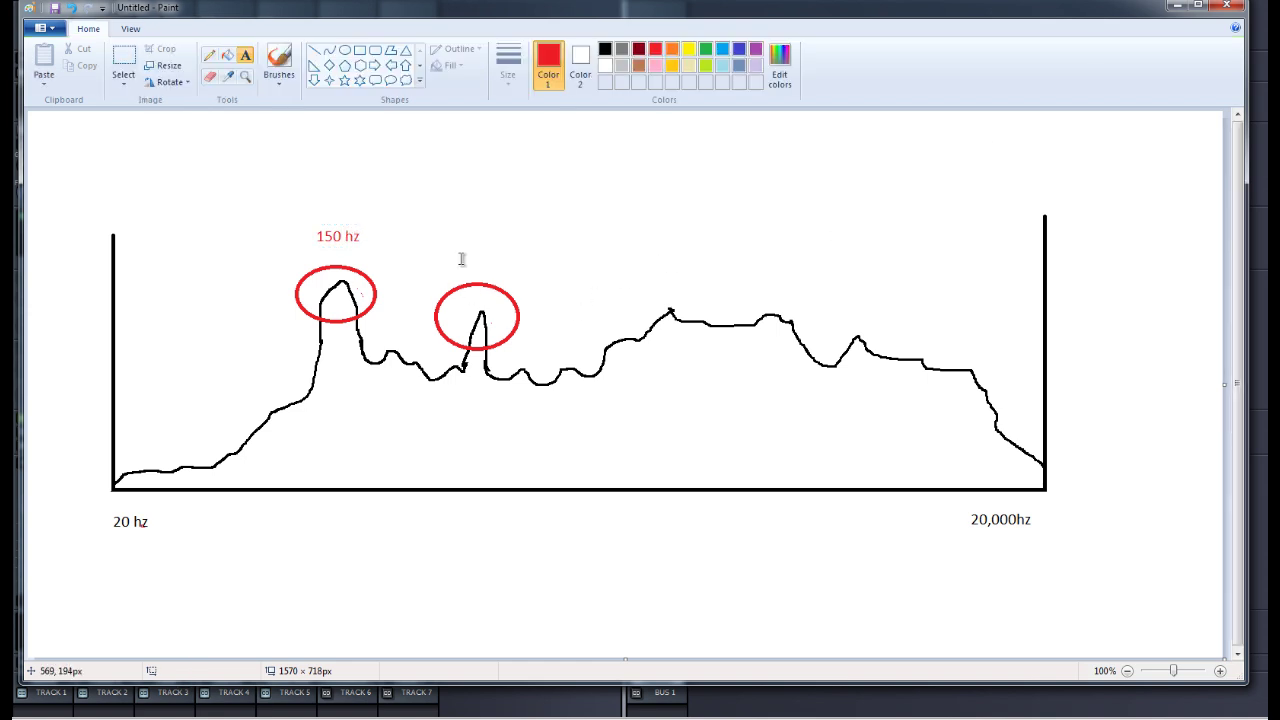
Step: Label the second circled peak '280hz'
left_click(460, 246)
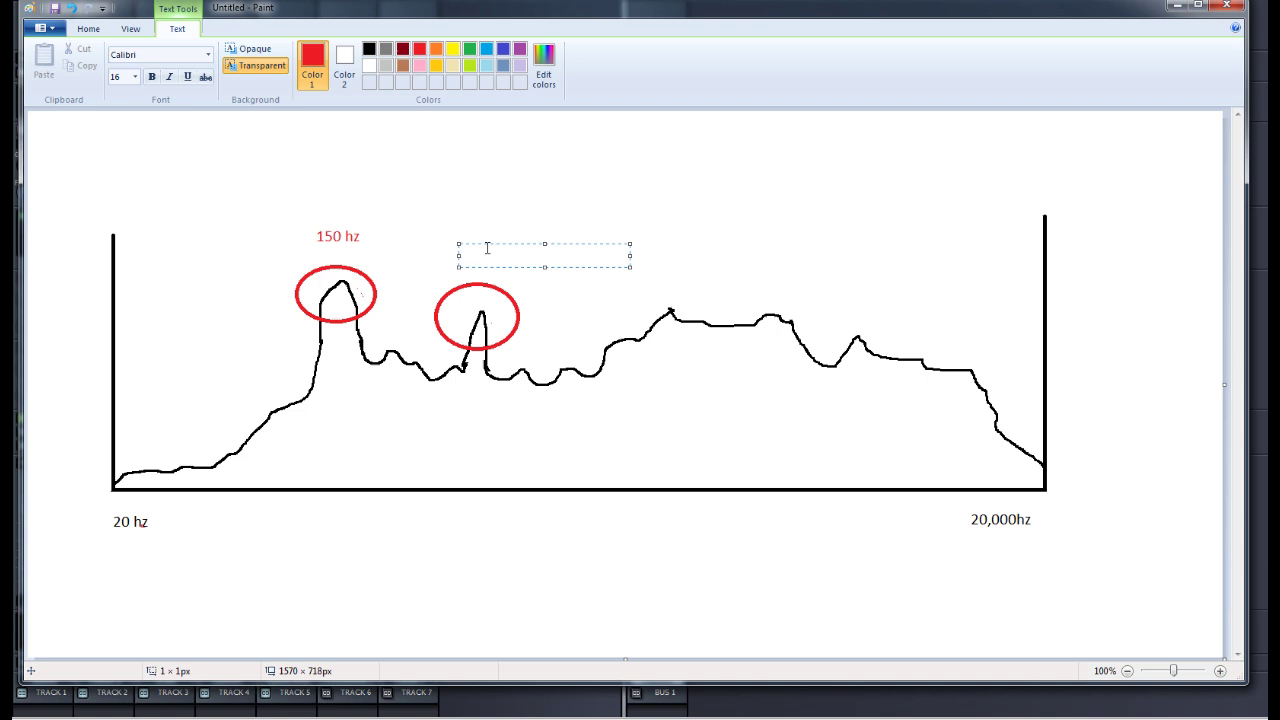
type("280hz")
left_click(554, 166)
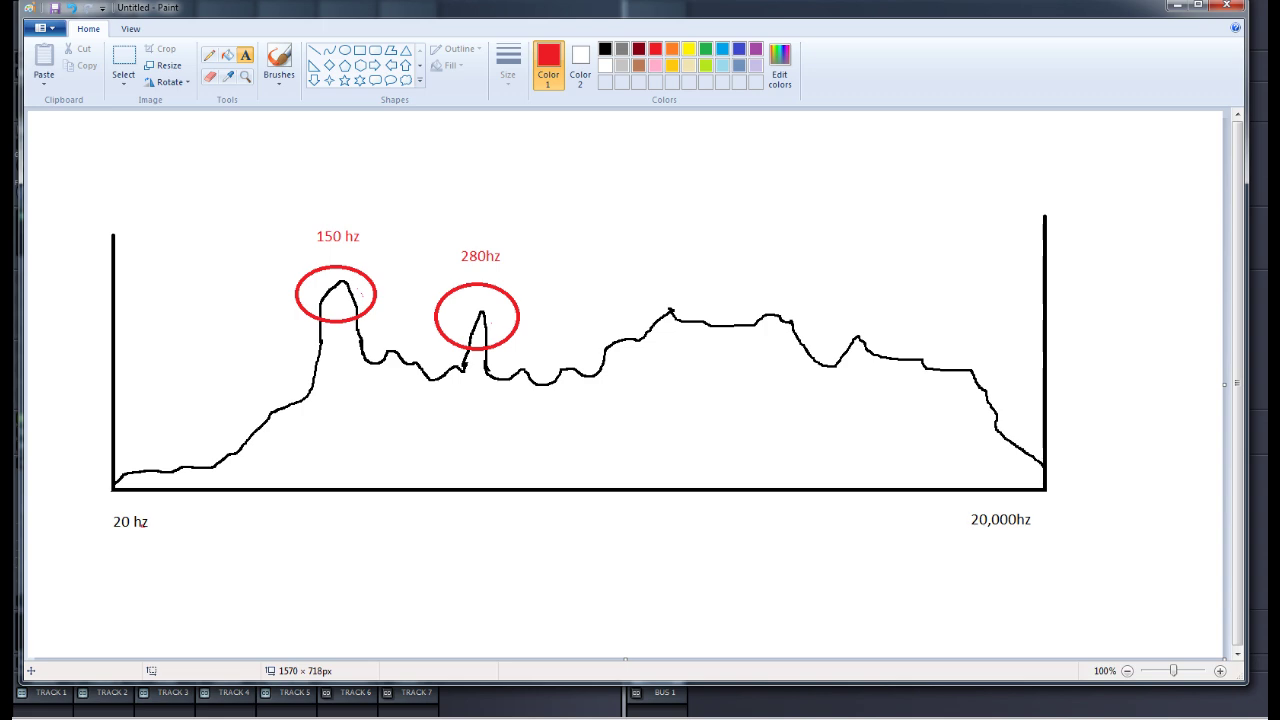
Step: Return to the mixer and delete the PAZ Frequency analyzer from the Evan track's FX bin
key("alt+Tab")
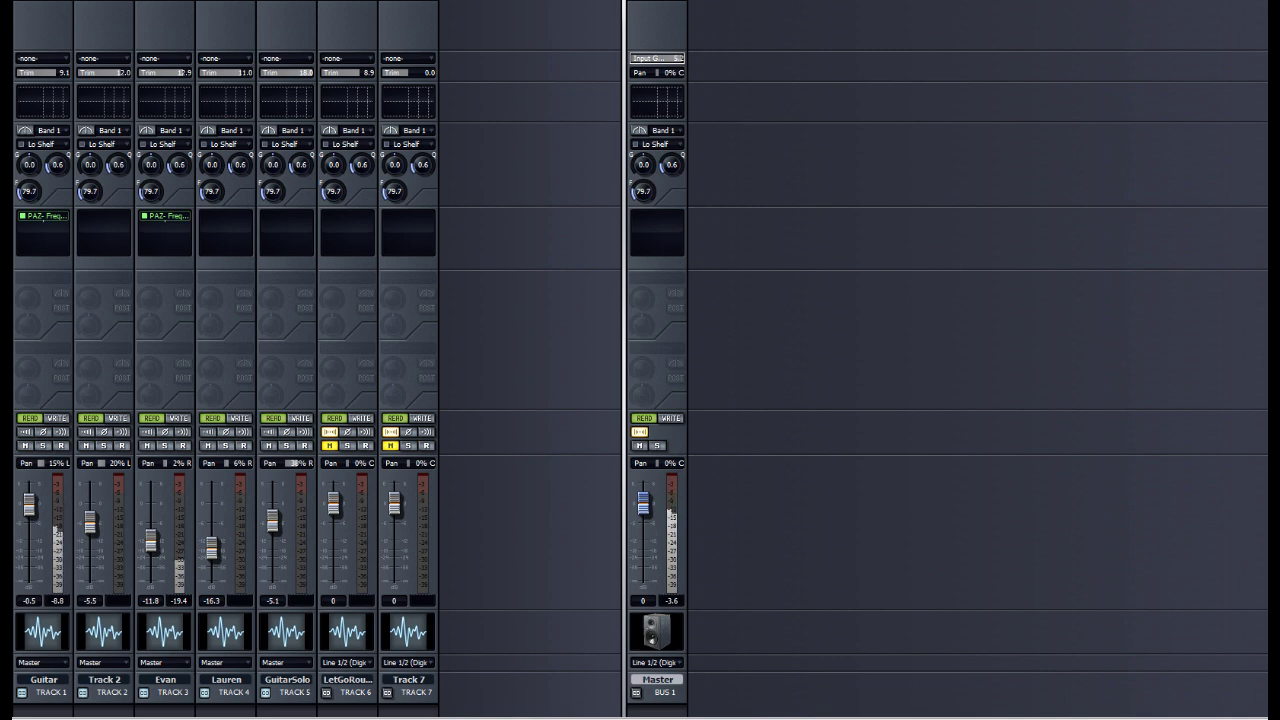
right_click(167, 221)
left_click(174, 219)
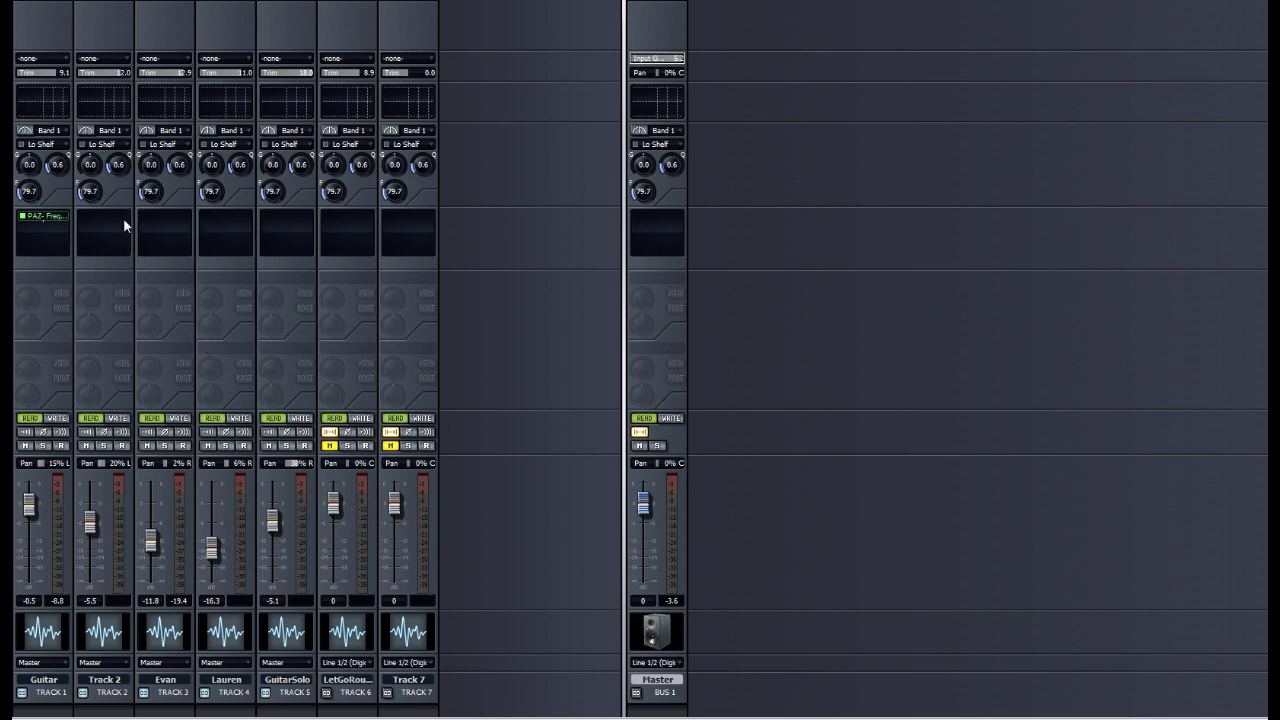
double_click(60, 218)
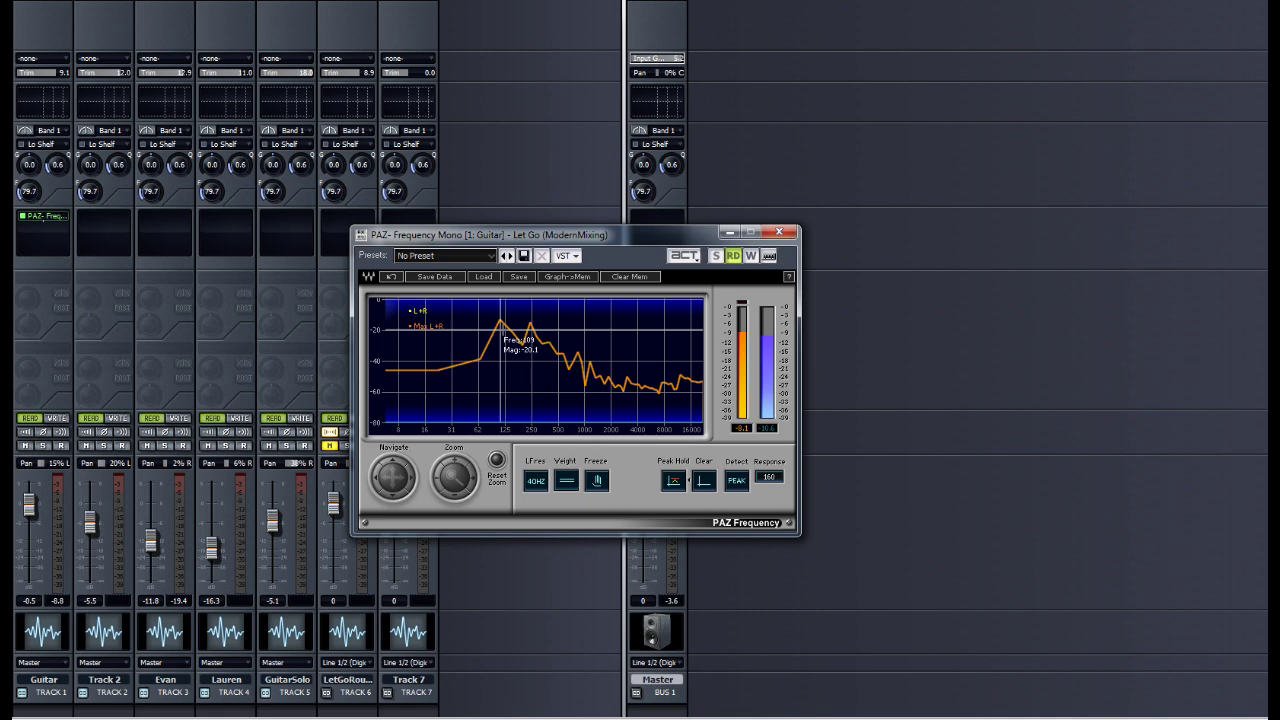
Step: Close the PAZ window and insert Waves REQ 6 Mono into the Guitar track's FX bin
left_click(36, 233)
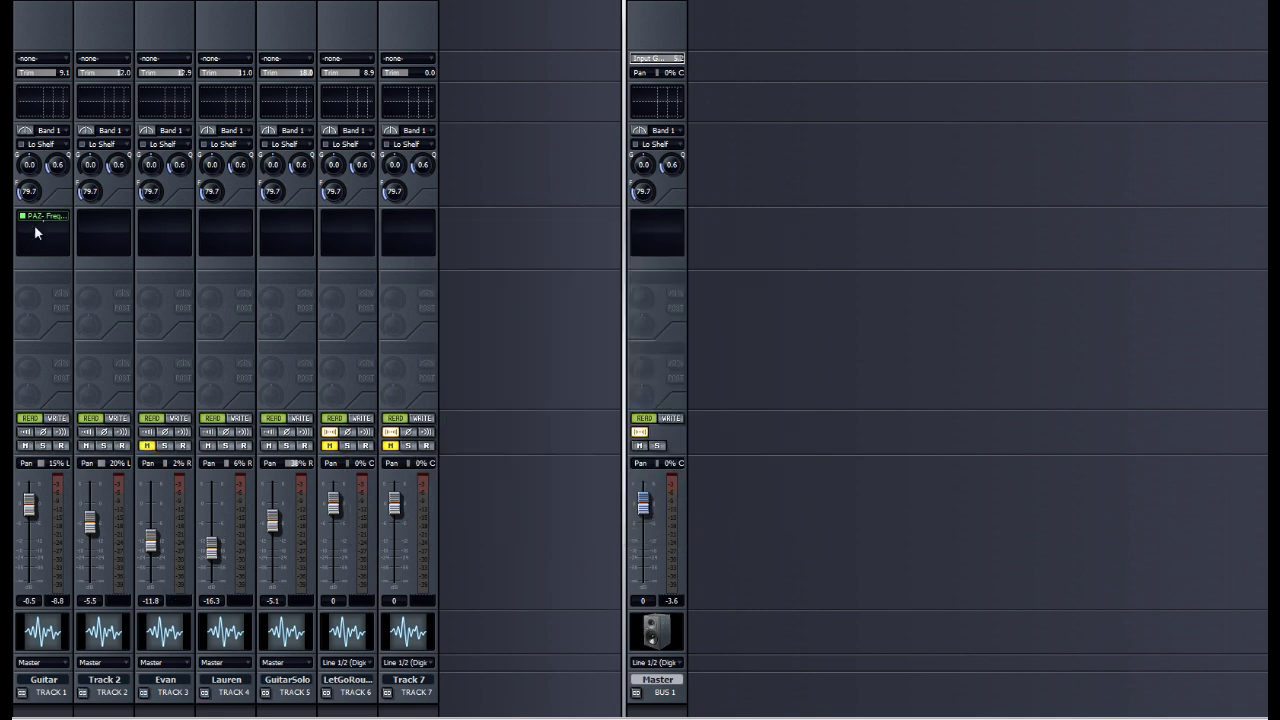
right_click(40, 238)
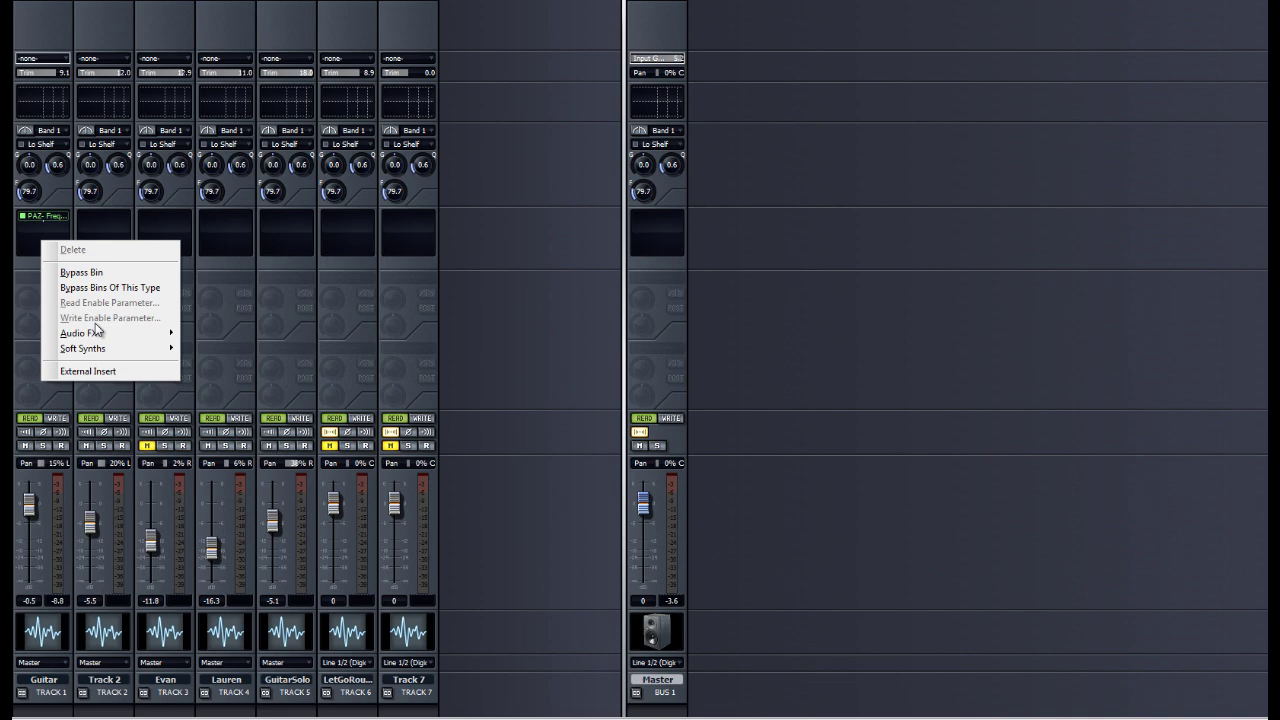
mouse_move(113, 336)
mouse_move(294, 412)
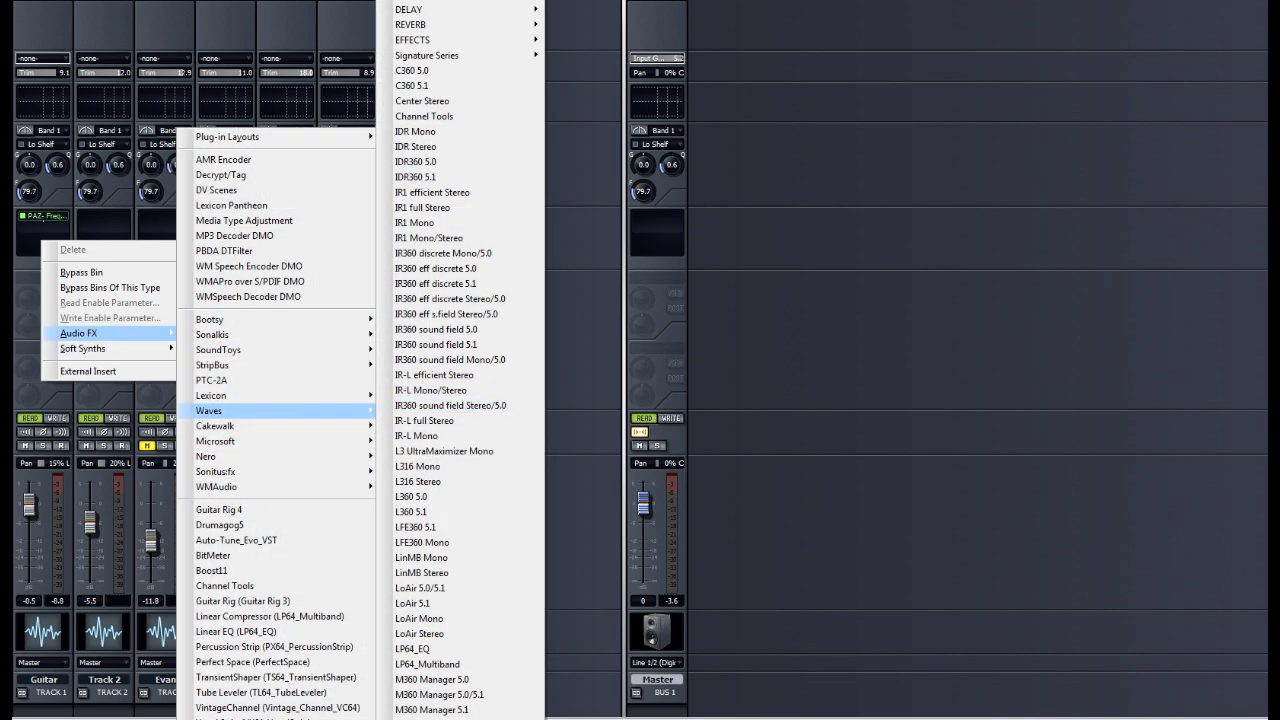
mouse_move(460, 6)
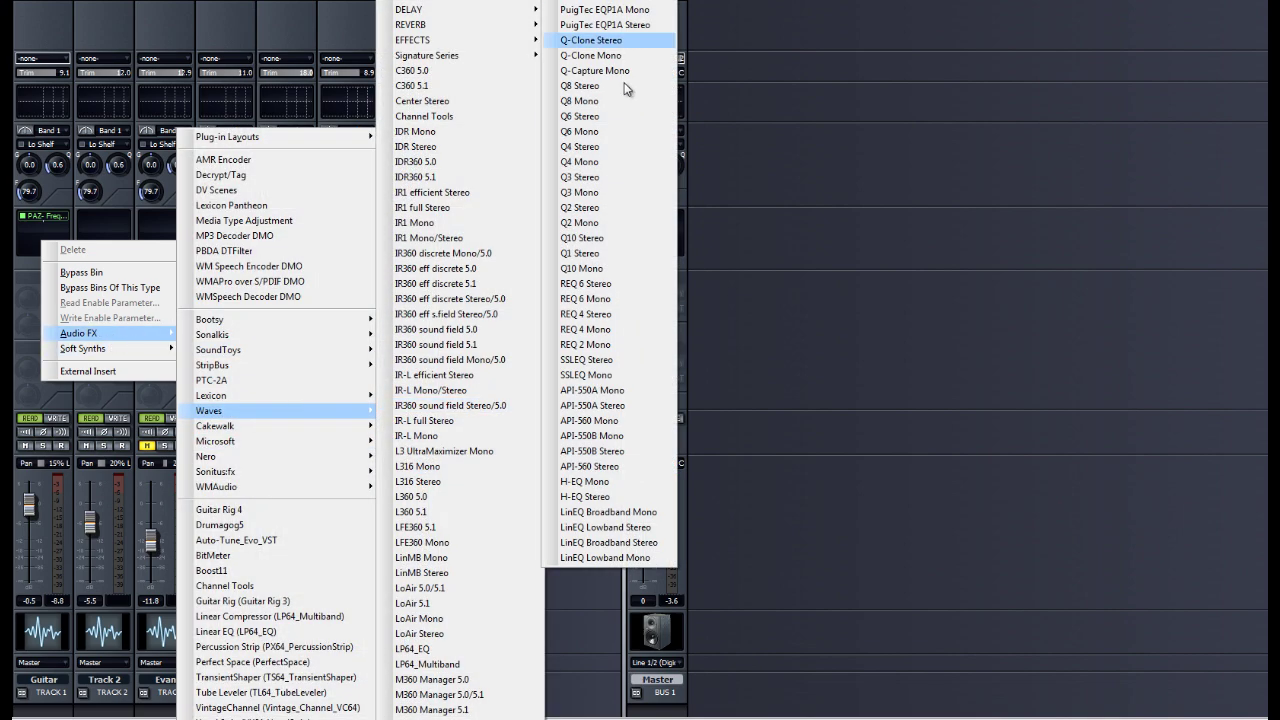
left_click(605, 294)
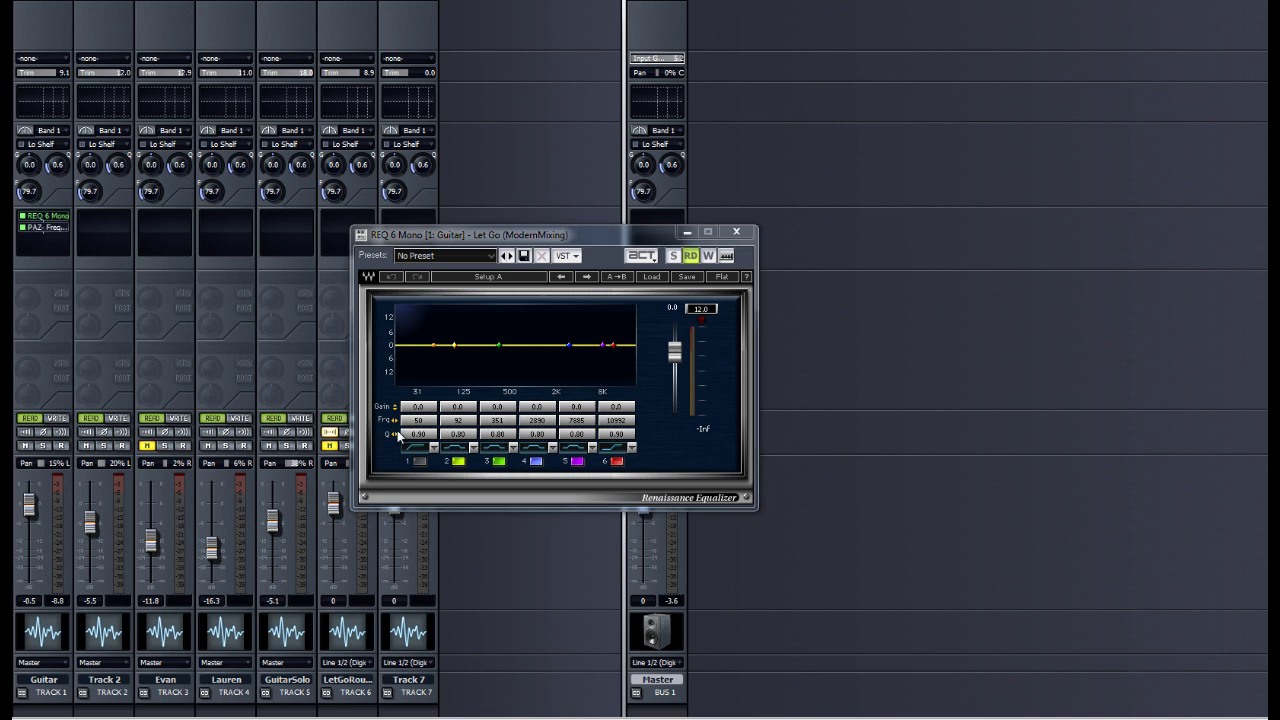
Step: Enable REQ 6 band 1 as a low cut at 78 Hz
left_click(419, 461)
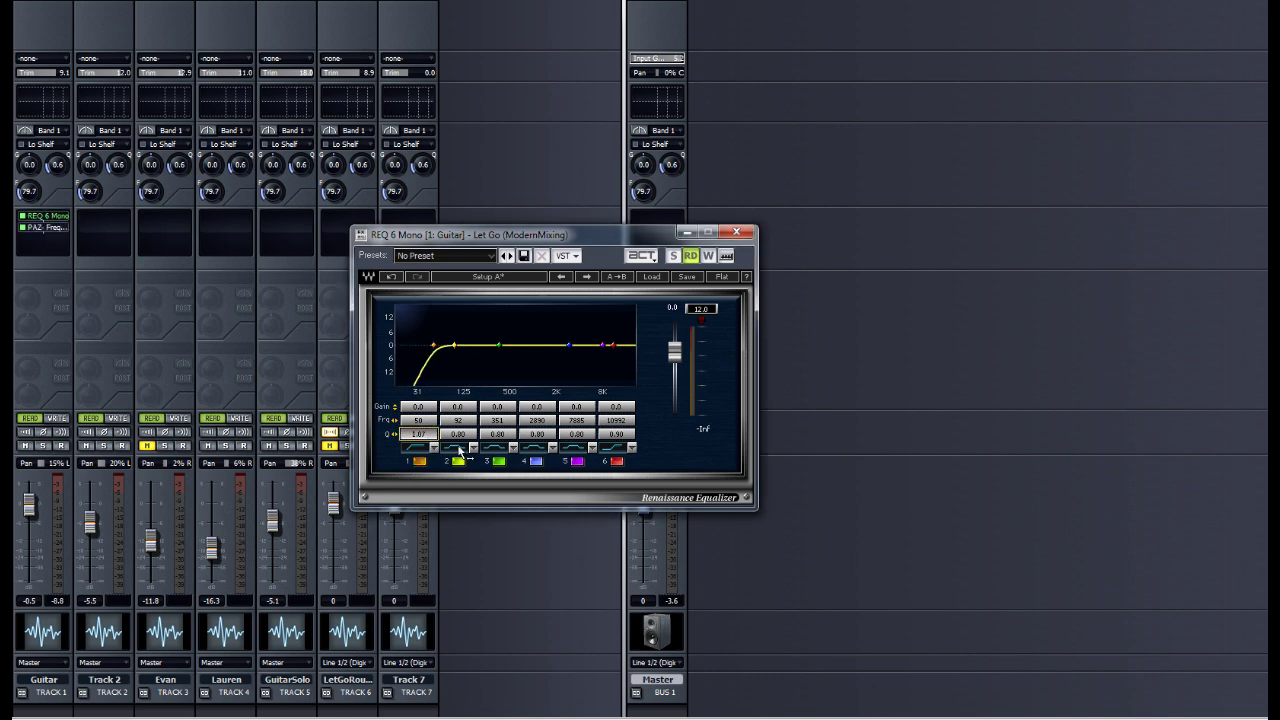
scroll(430, 427, "up", 5)
left_click_drag(430, 427, 457, 433)
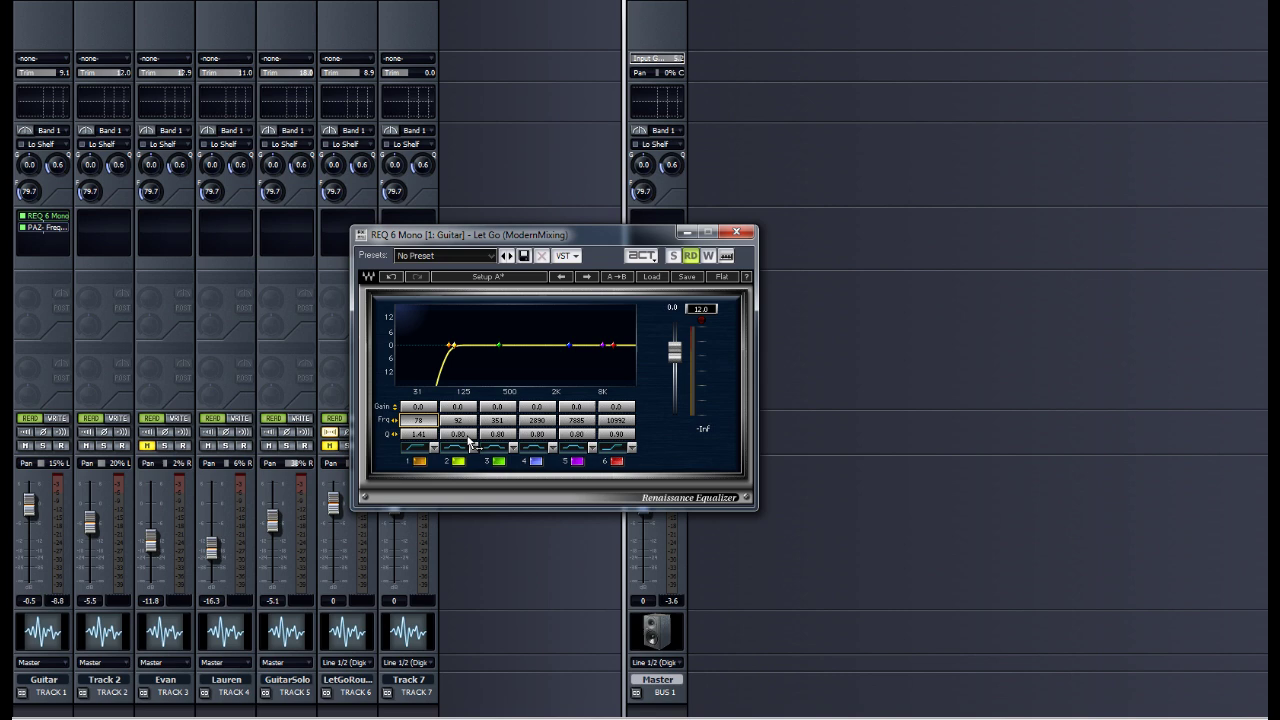
Step: Shape REQ 6 band 2 into a narrow cut at 127 Hz, adjusting its Q and Gain
mouse_move(470, 443)
left_mouse_down()
mouse_move(477, 422)
mouse_move(495, 437)
mouse_move(440, 409)
mouse_move(460, 463)
mouse_move(432, 446)
mouse_move(457, 413)
mouse_move(474, 427)
left_mouse_up()
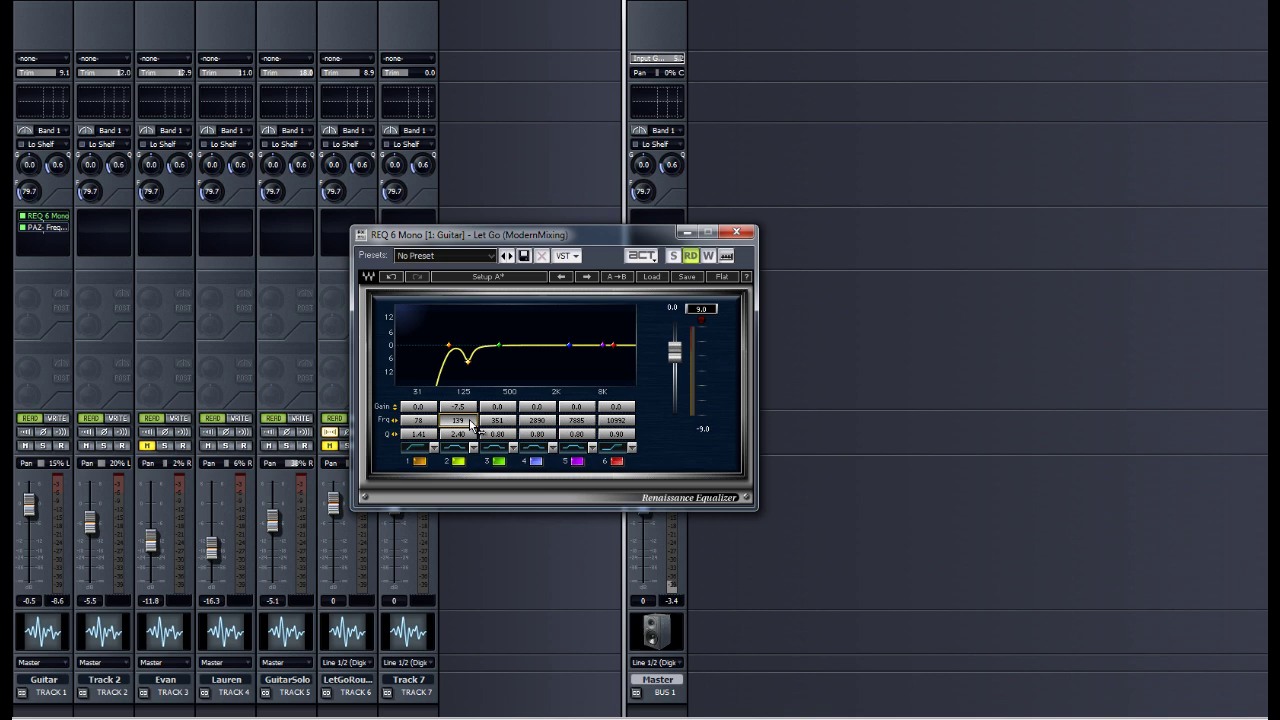
scroll(471, 425, "down", 5)
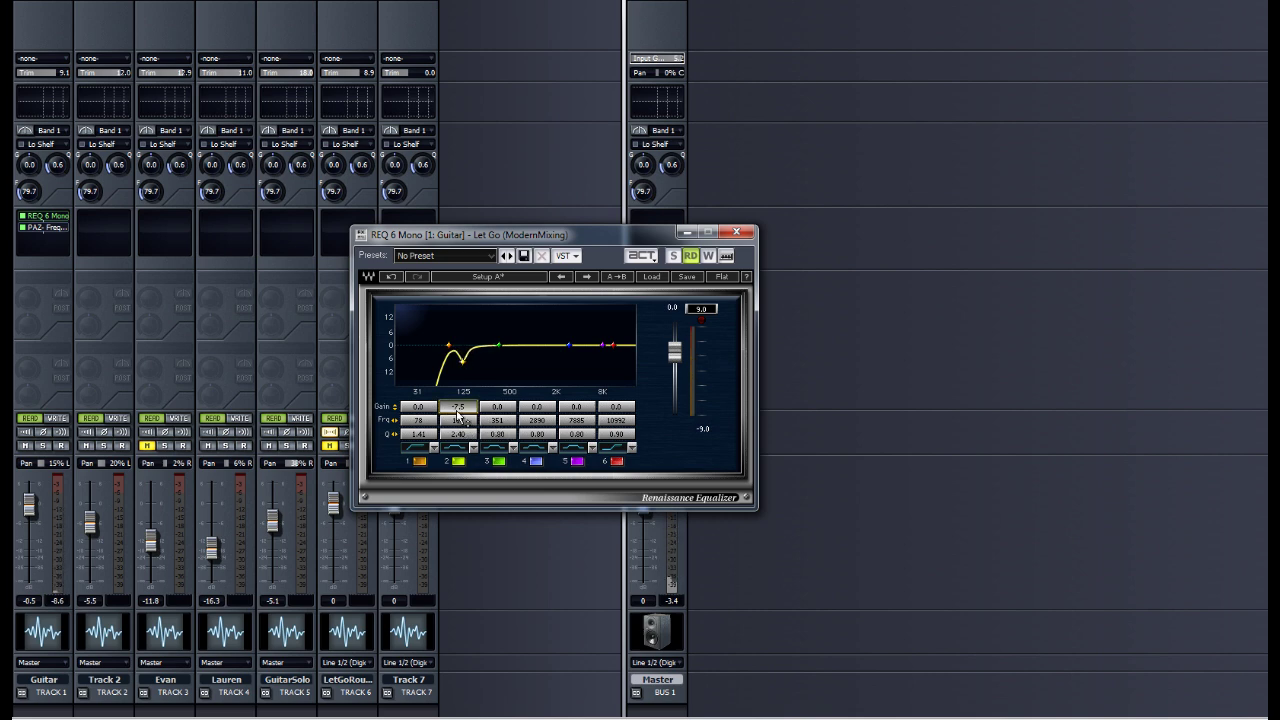
scroll(459, 408, "down", 3)
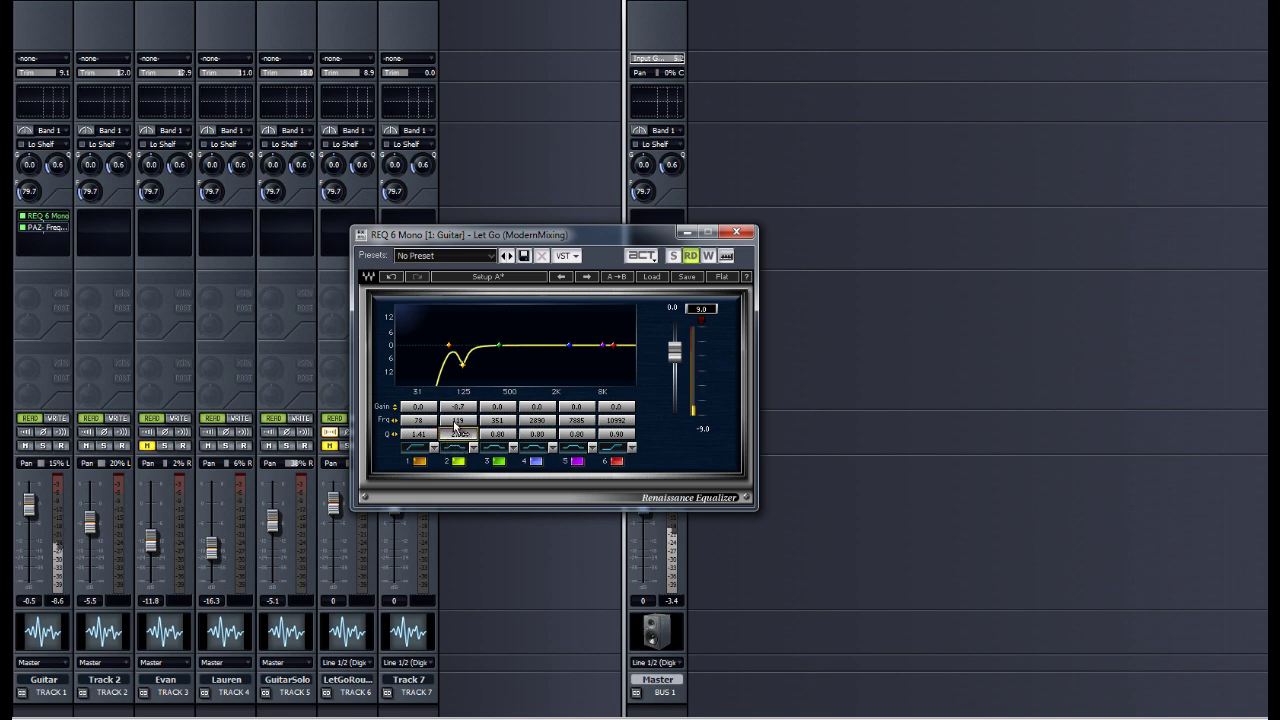
scroll(456, 425, "up", 5)
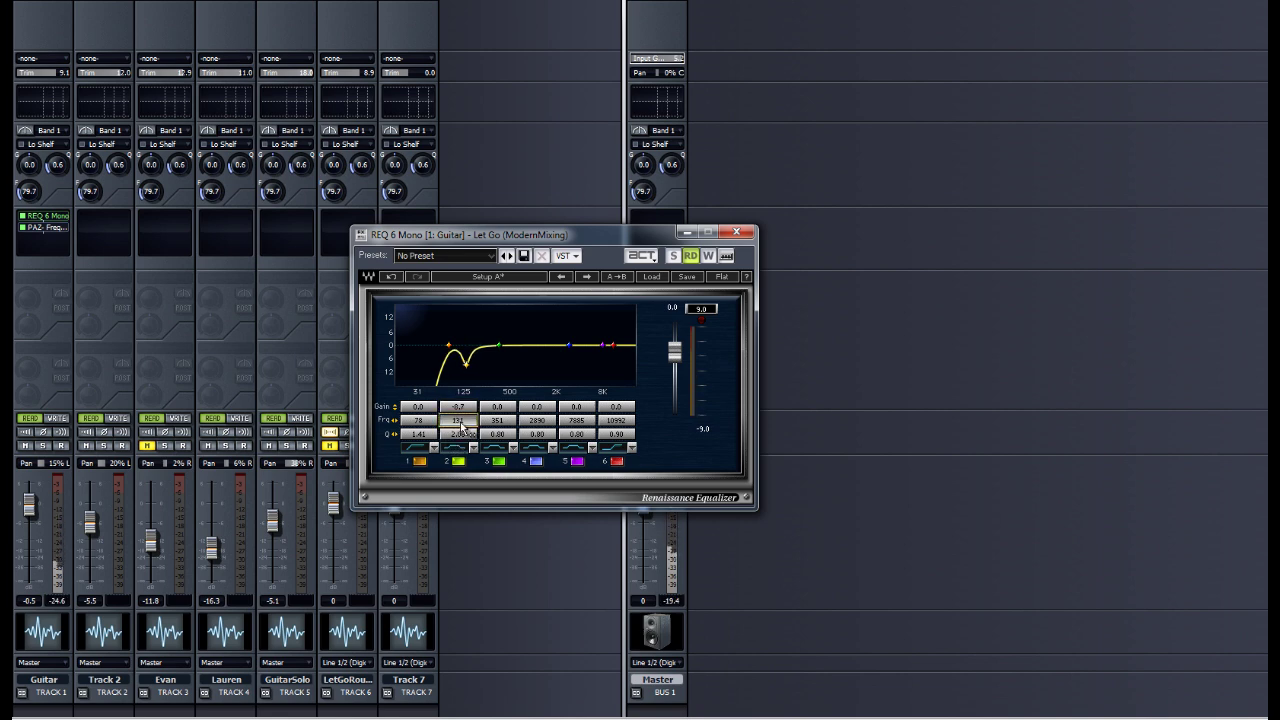
scroll(462, 435, "down", 5)
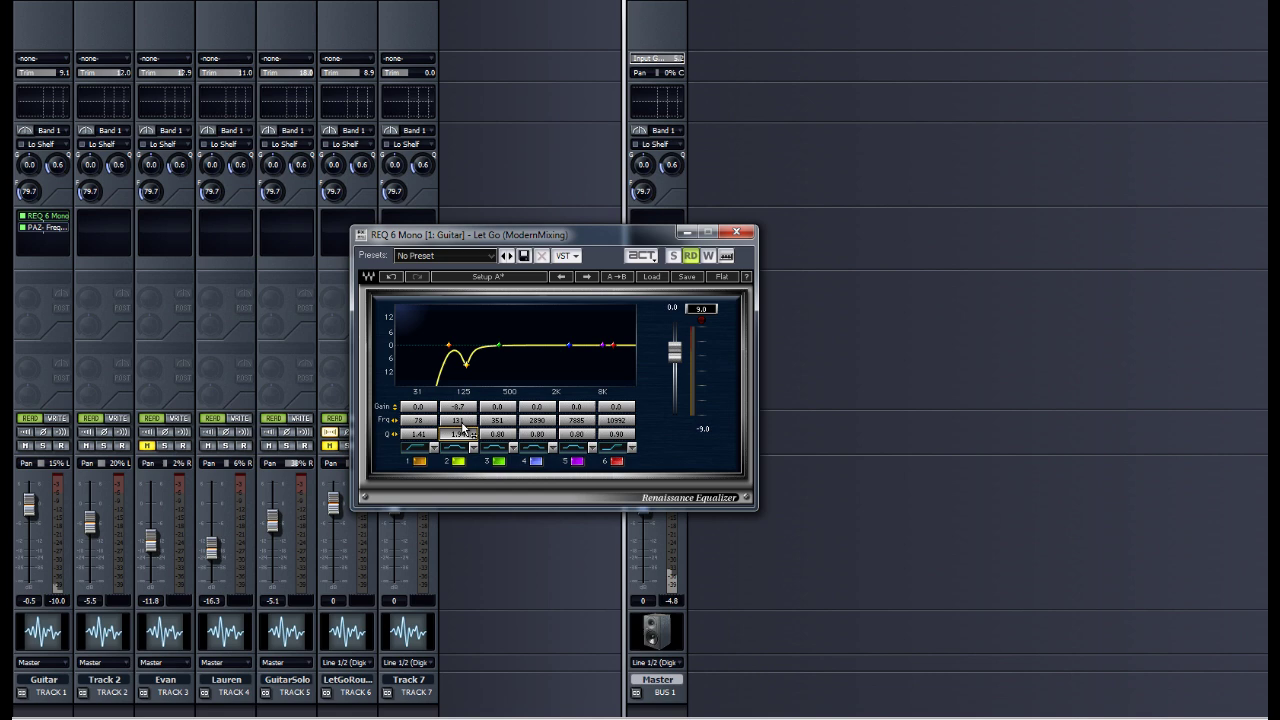
scroll(463, 422, "down", 3)
scroll(465, 427, "up", 3)
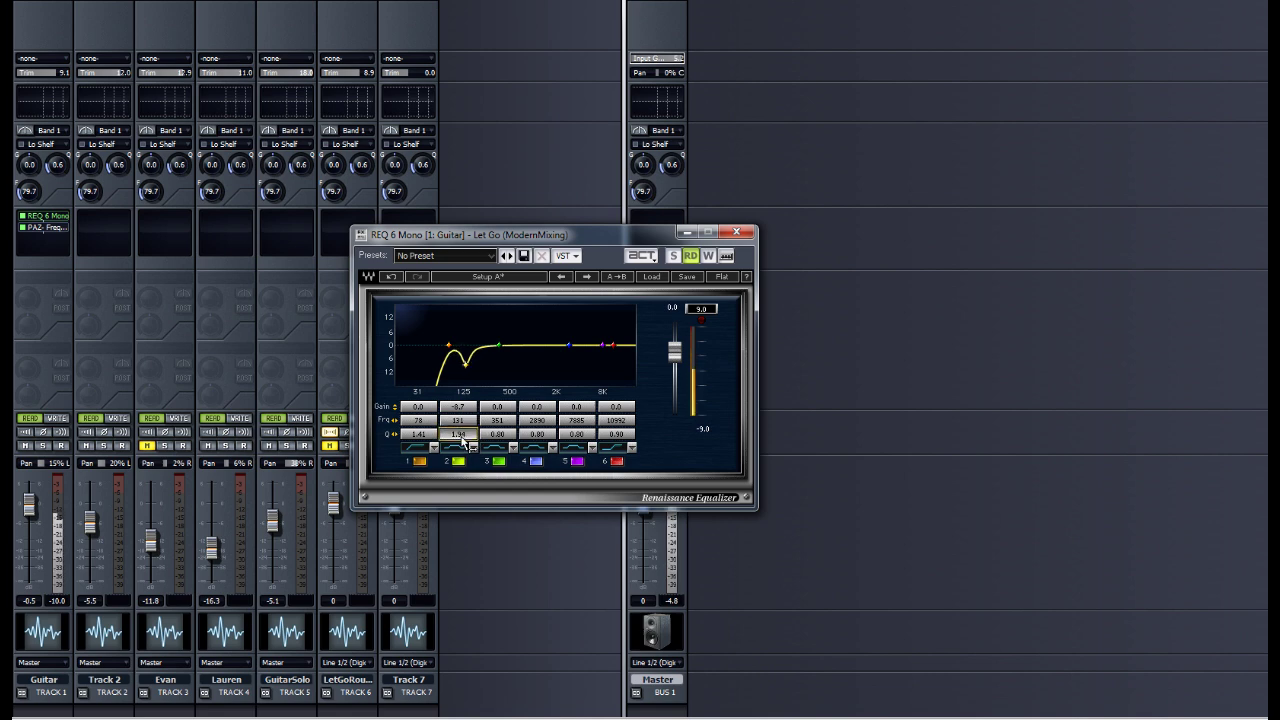
scroll(464, 426, "down", 2)
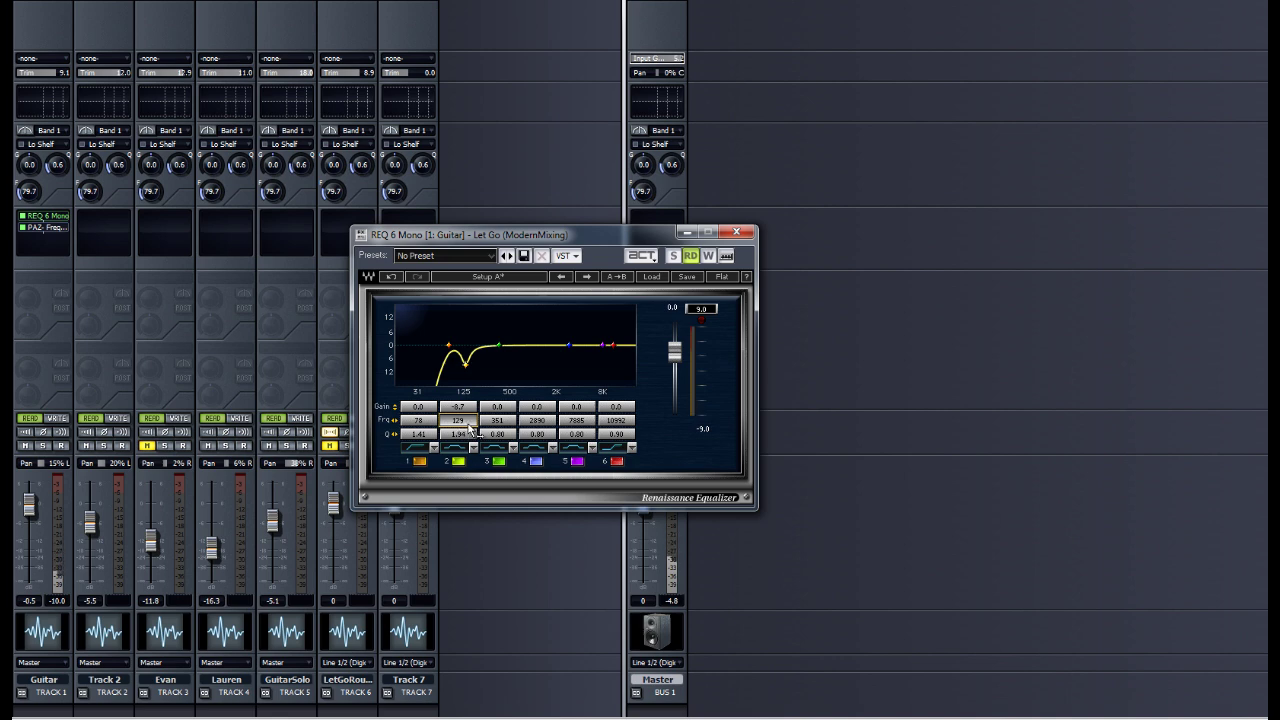
scroll(465, 428, "down", 2)
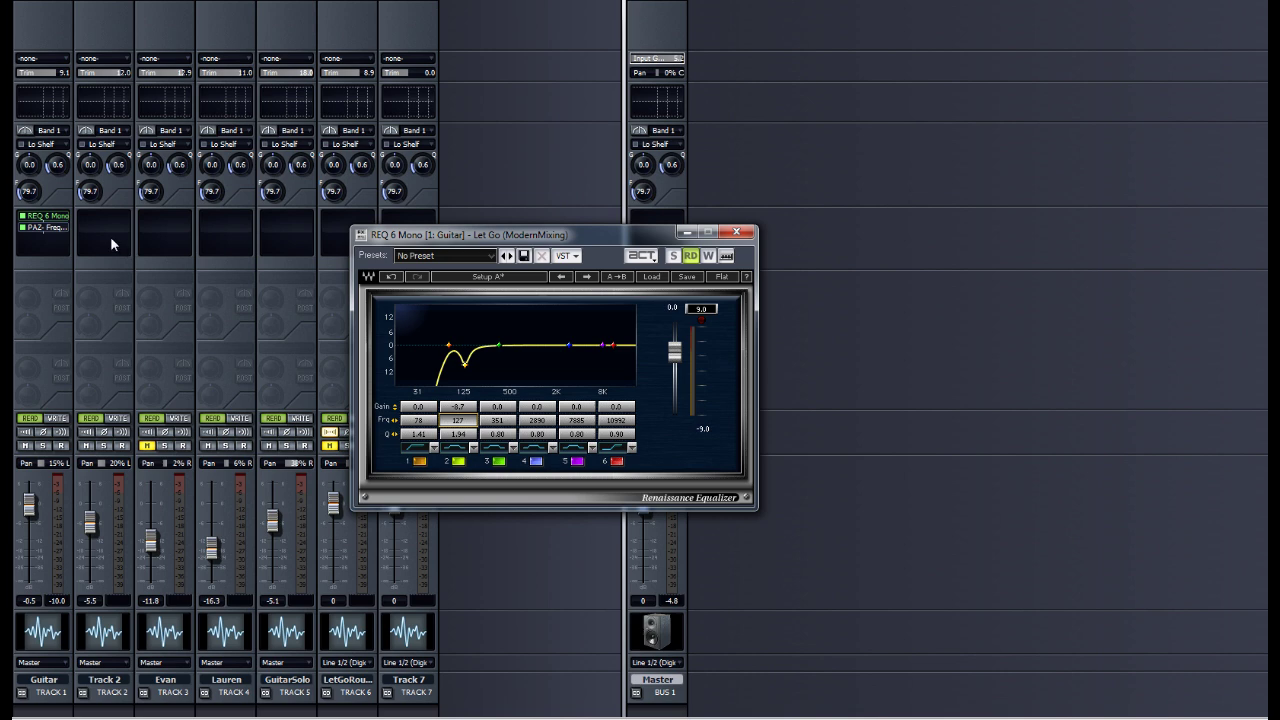
left_click(23, 221)
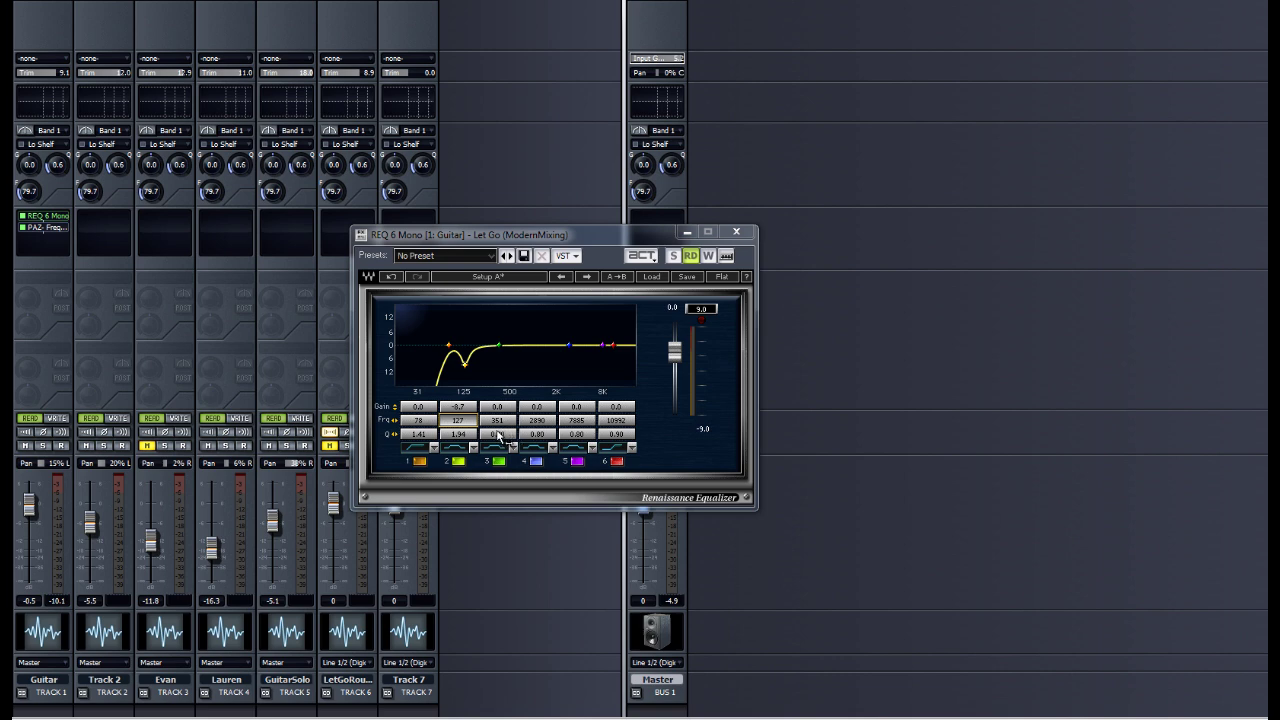
Step: Turn REQ 6 band 3 into a low-mid cut by adjusting its Q, Gain and Frq
left_click_drag(498, 437, 538, 449)
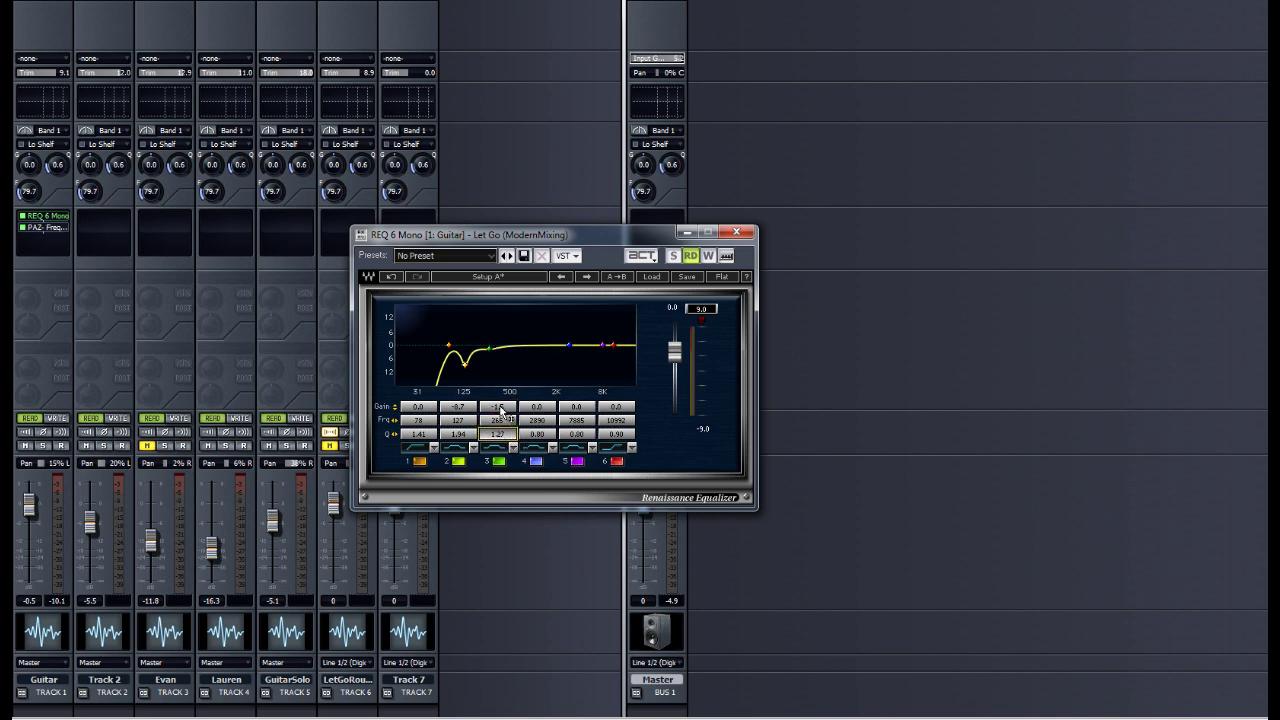
mouse_move(501, 410)
left_mouse_down()
mouse_move(500, 432)
mouse_move(522, 442)
mouse_move(498, 425)
left_mouse_up()
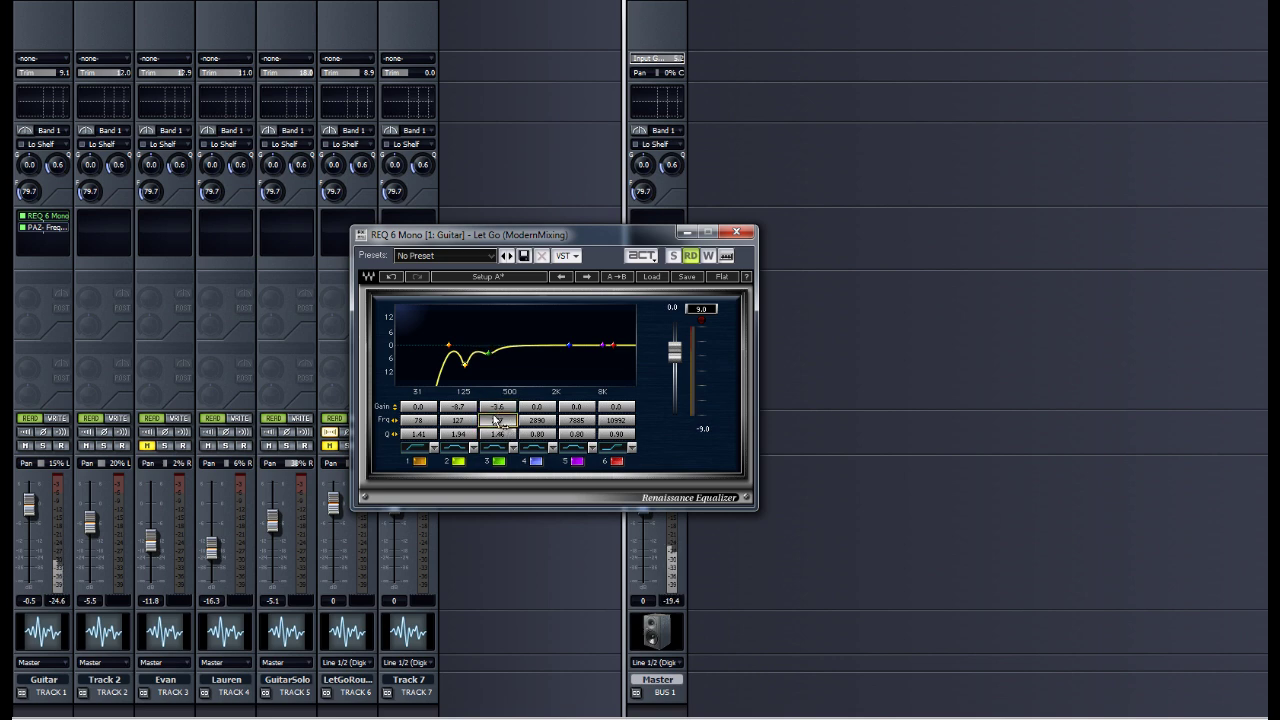
left_click_drag(503, 424, 494, 426)
Step: Fine-tune band 3's width and frequency, settling on Q 1.42 near 248 Hz
left_click(509, 436)
scroll(502, 426, "down", 2)
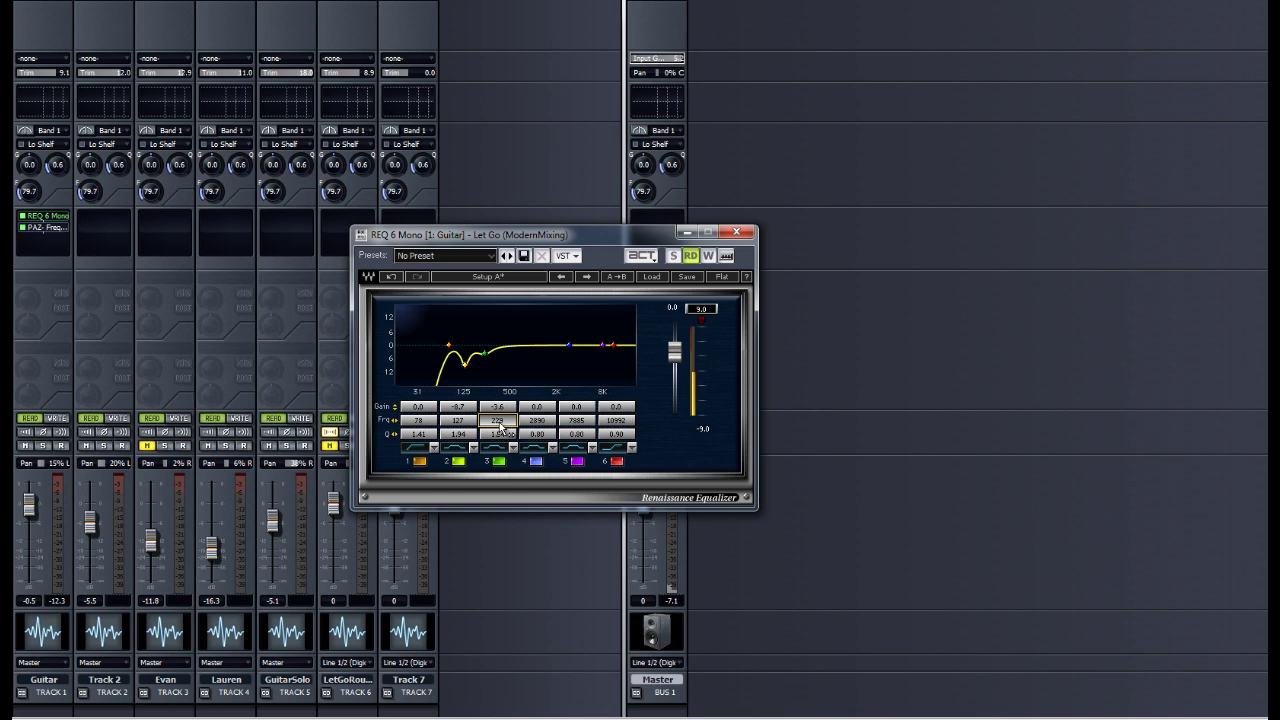
scroll(503, 427, "up", 2)
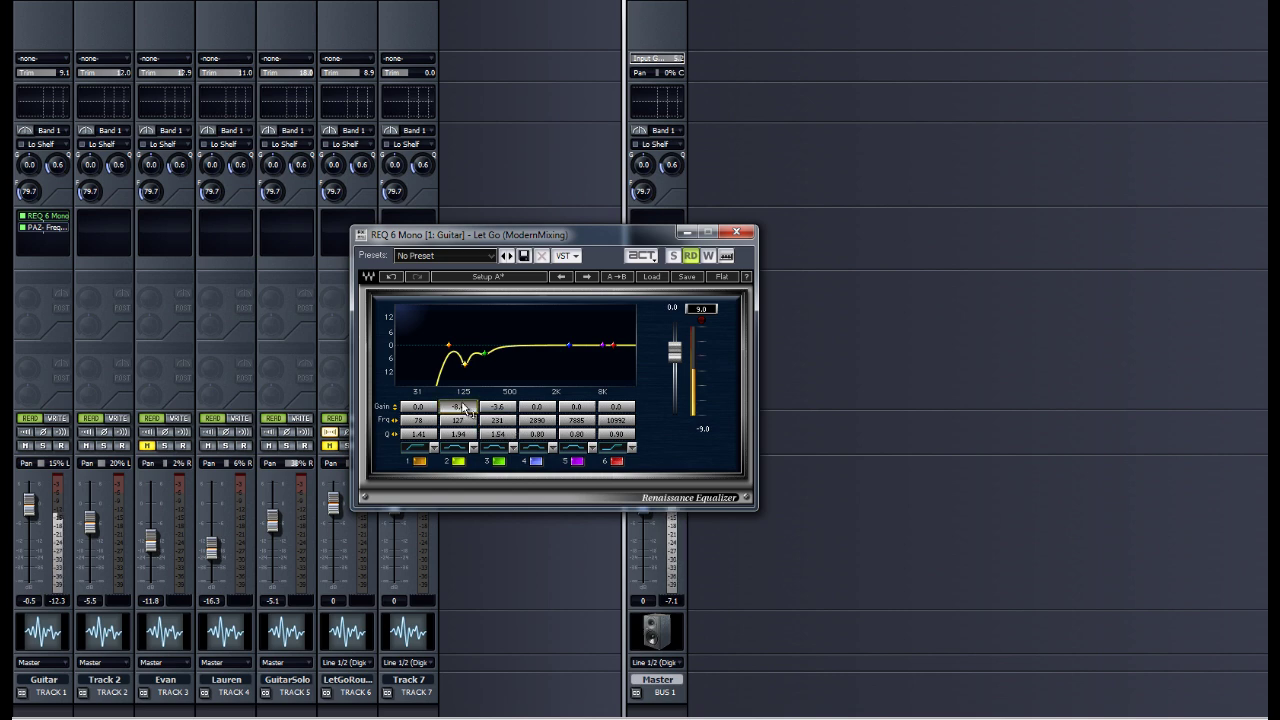
scroll(505, 428, "up", 3)
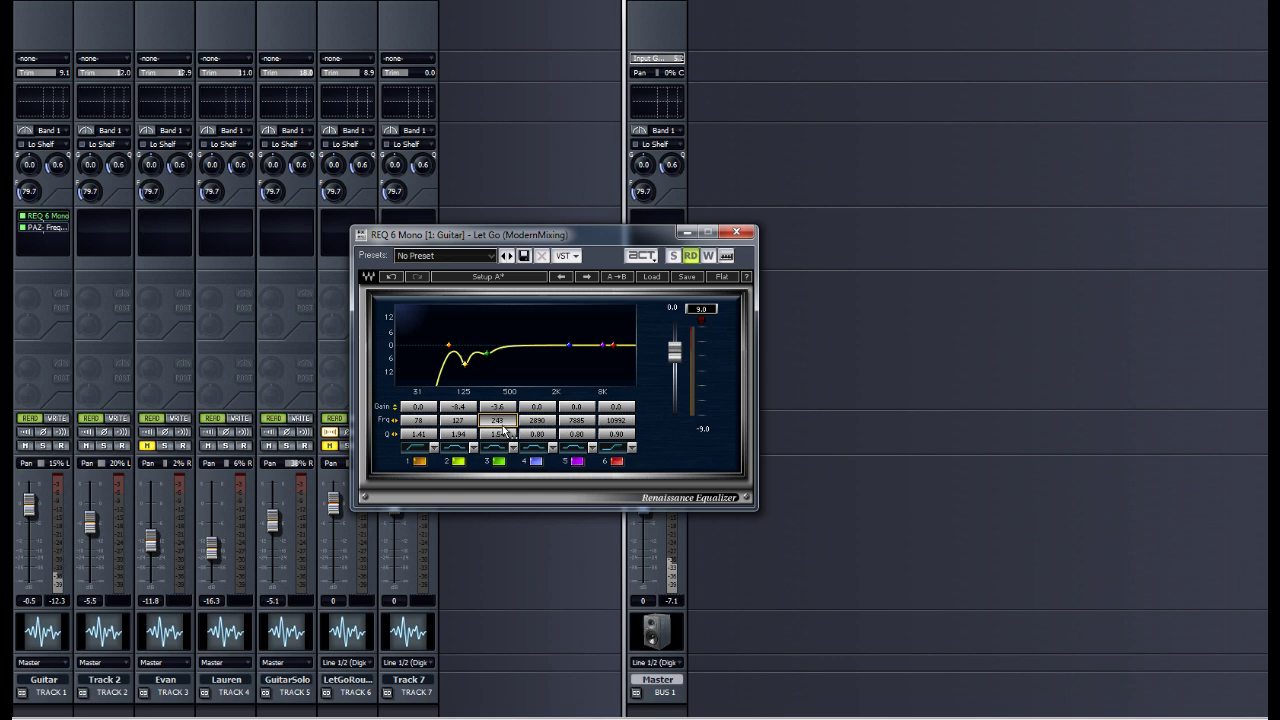
scroll(500, 437, "down", 1)
scroll(501, 430, "down", 6)
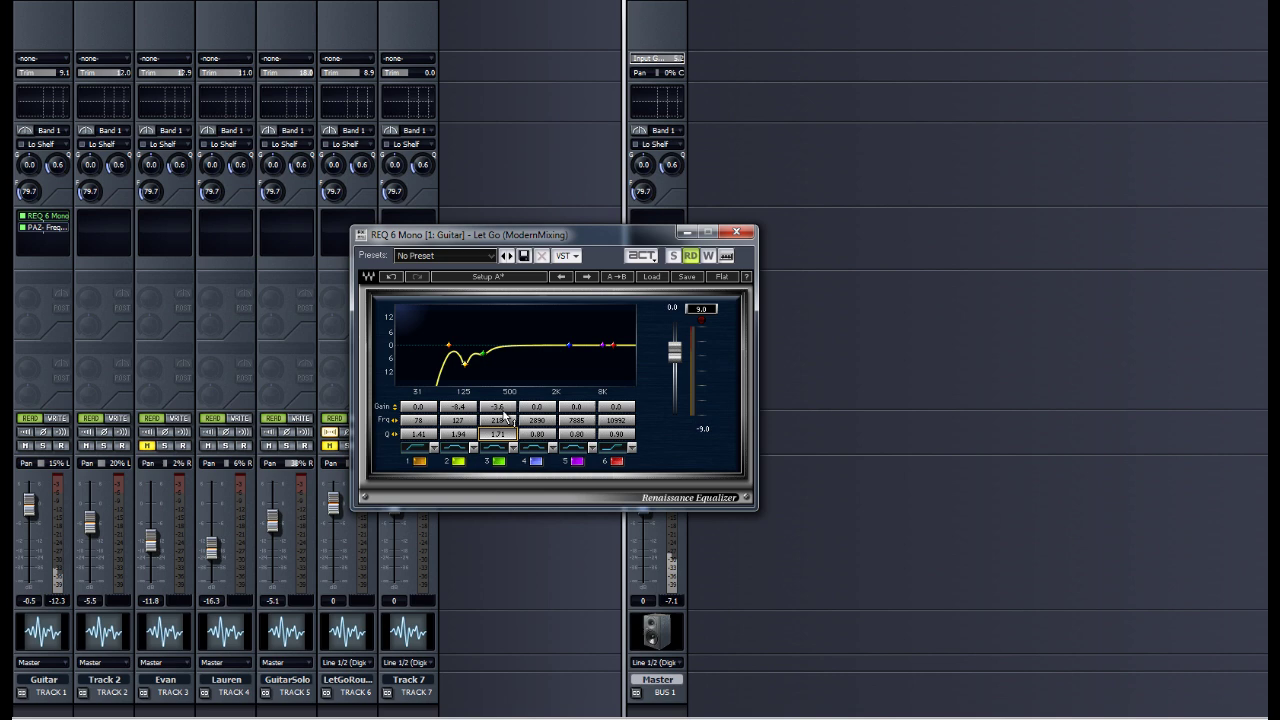
scroll(504, 409, "down", 4)
scroll(499, 424, "up", 6)
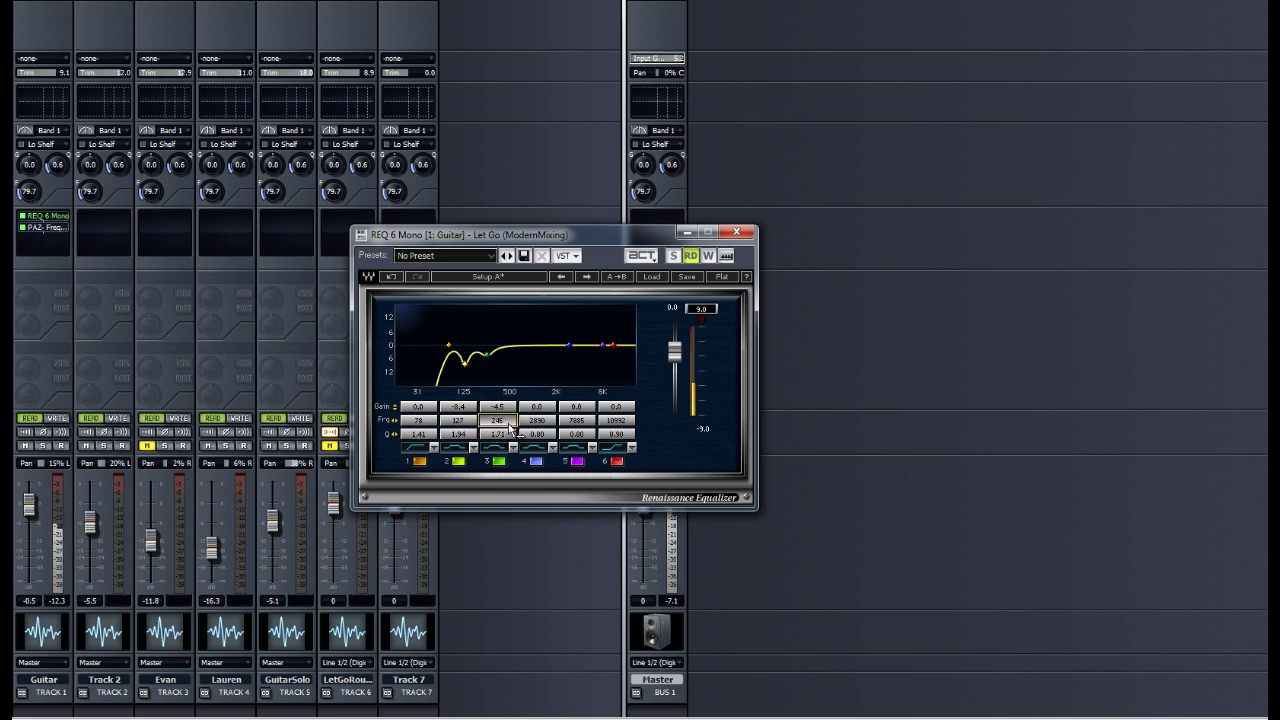
scroll(515, 430, "up", 1)
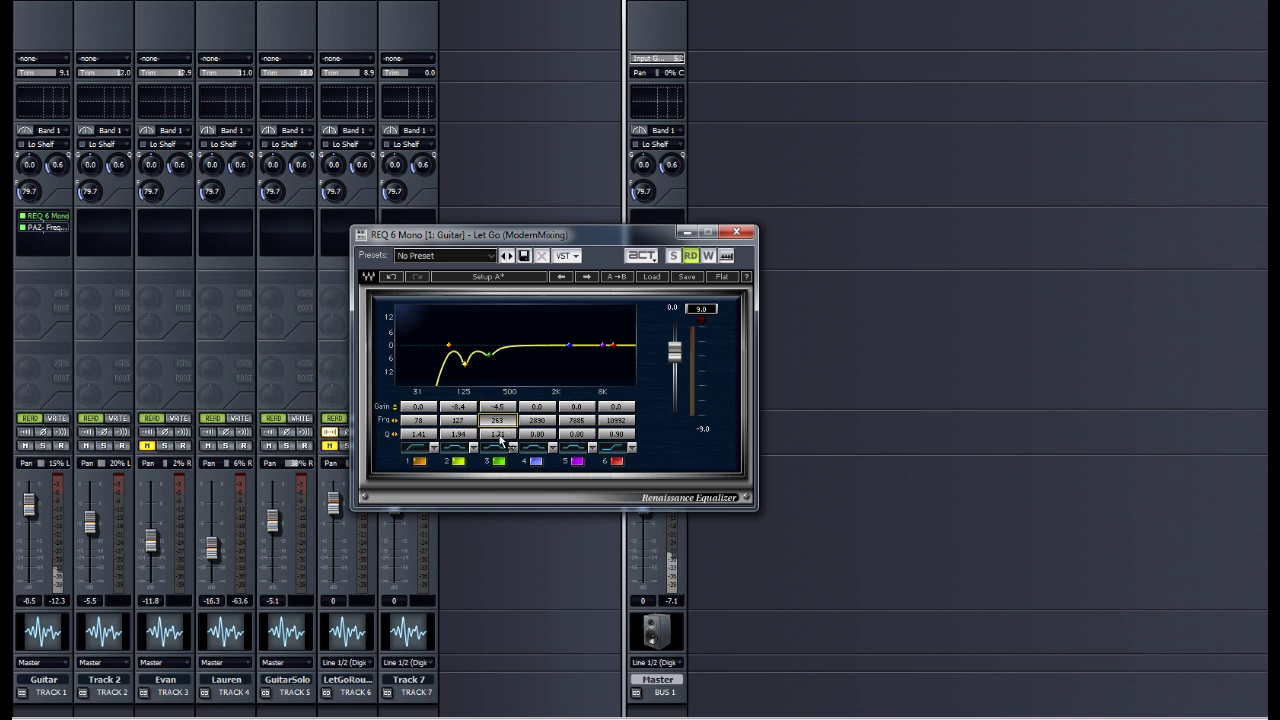
scroll(497, 436, "down", 2)
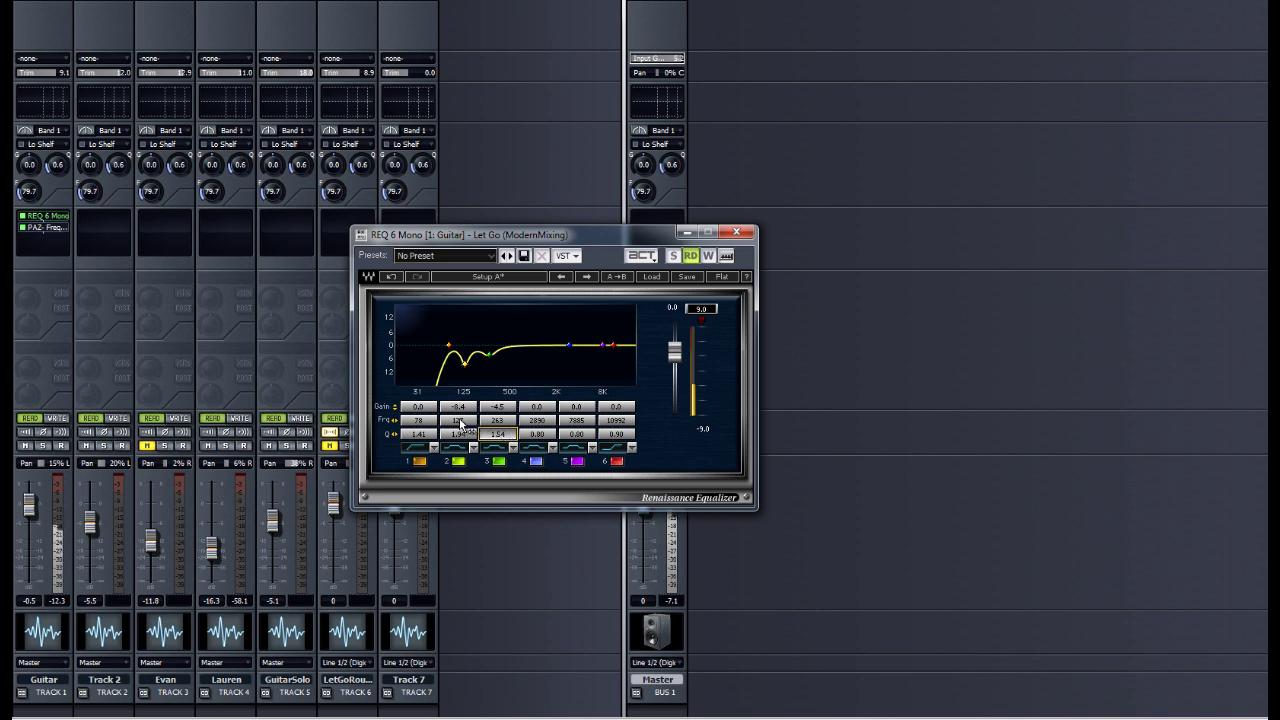
scroll(468, 420, "up", 1)
scroll(464, 410, "down", 2)
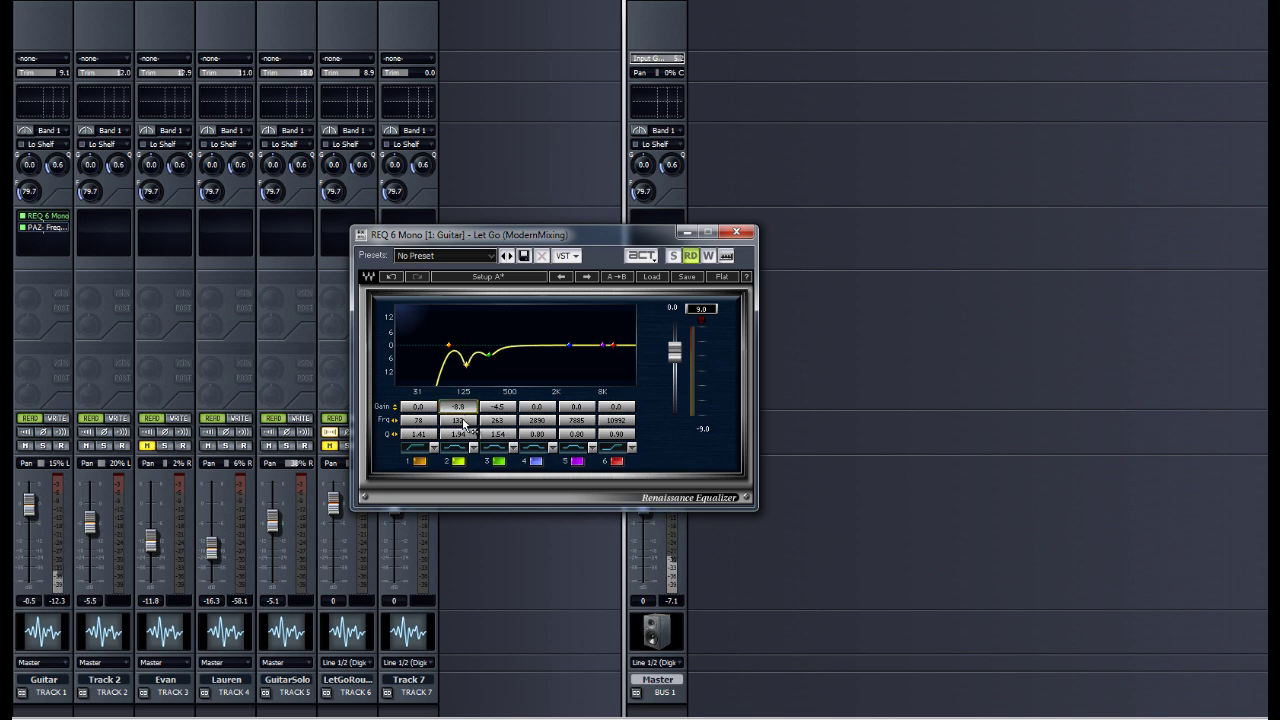
scroll(468, 421, "down", 2)
left_click(506, 424)
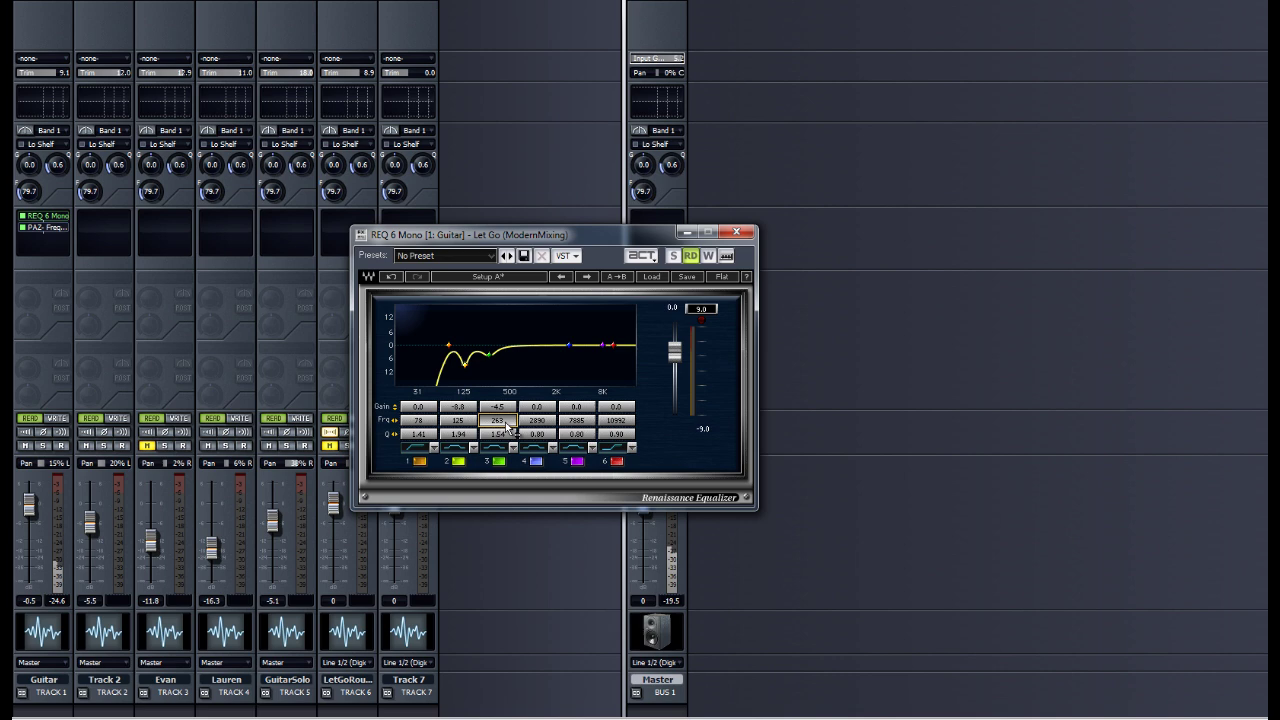
scroll(504, 424, "down", 3)
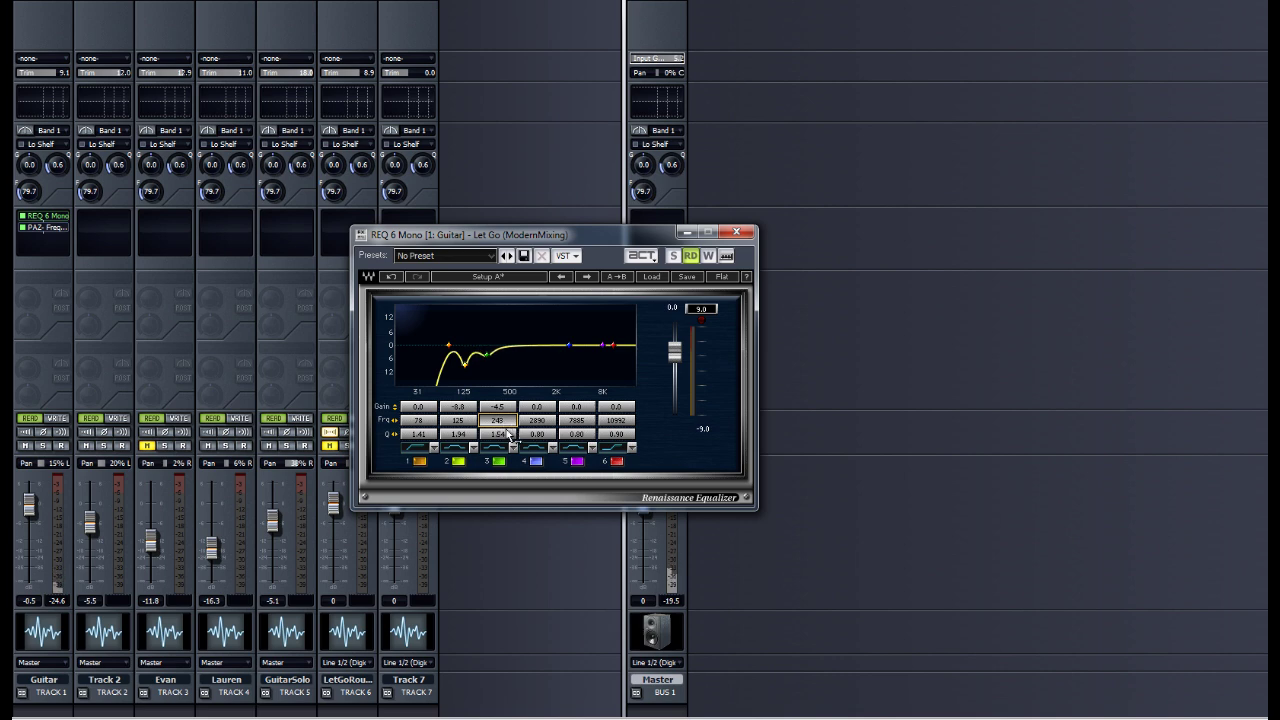
left_click(505, 436)
scroll(505, 436, "down", 3)
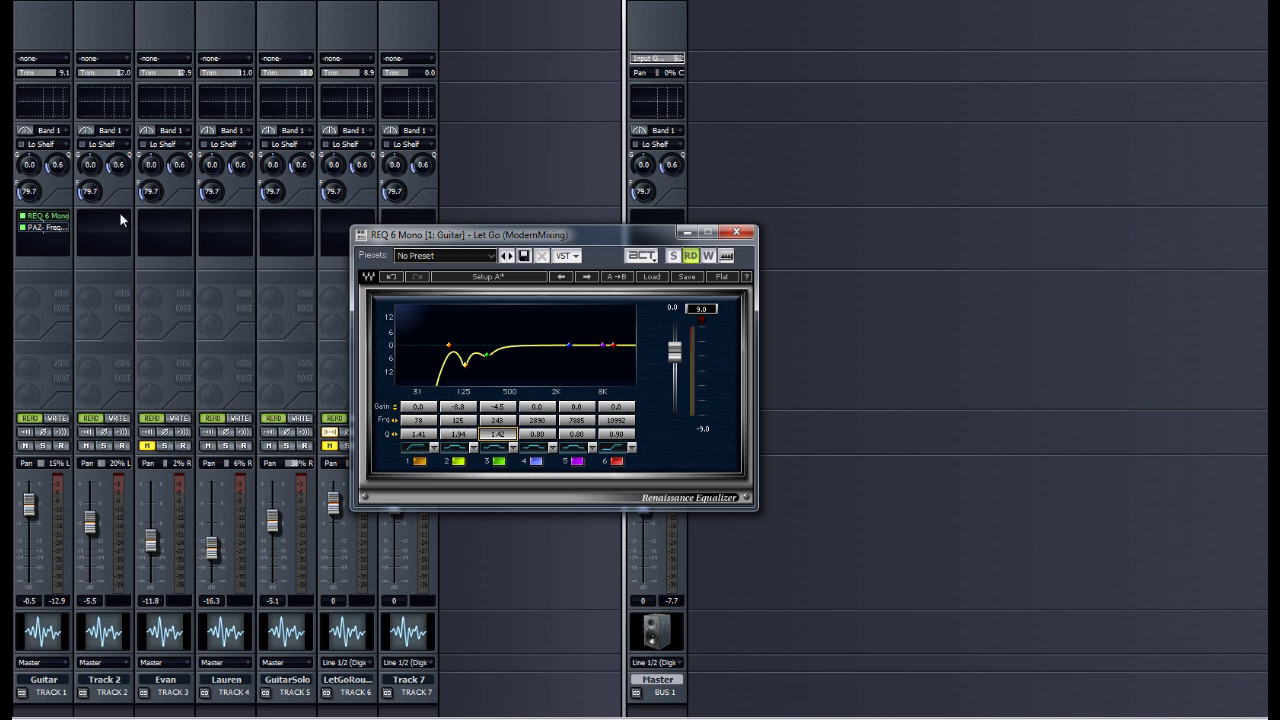
left_click(21, 220)
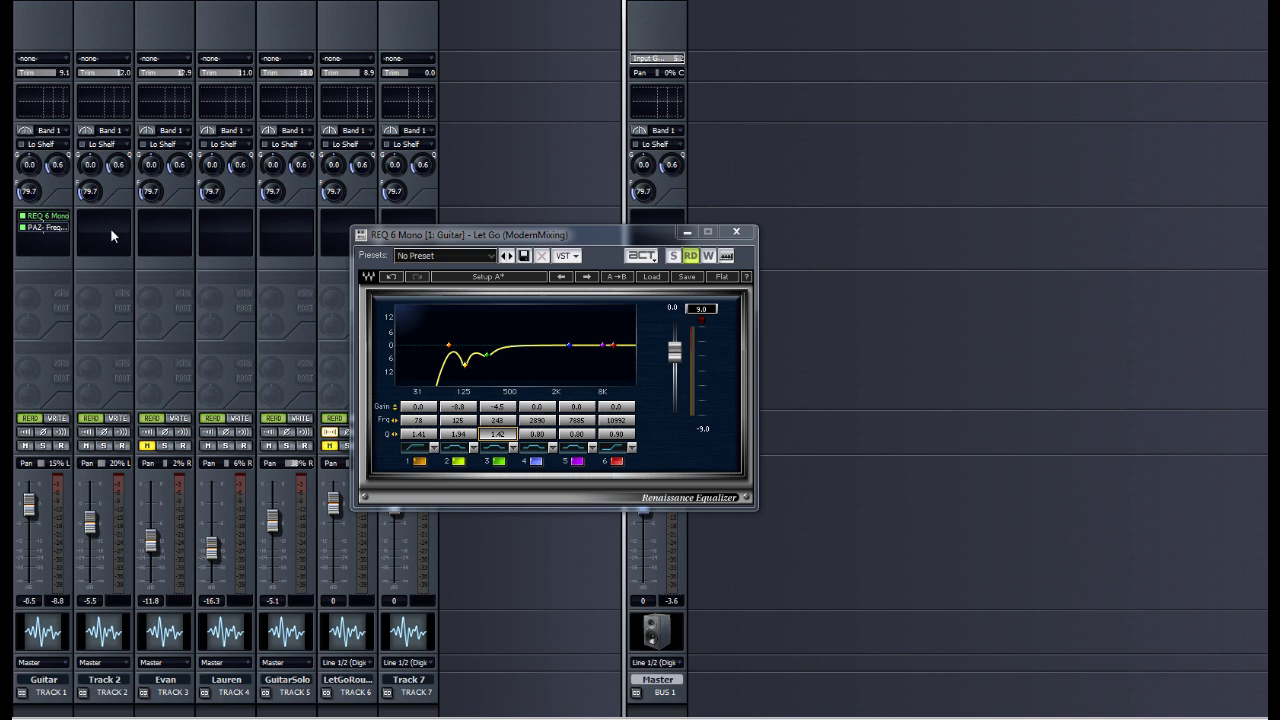
Step: Turn off REQ 6 bands 2 and 3 and insert Waves C4 Mono on the Guitar track
left_click(458, 462)
left_click(498, 462)
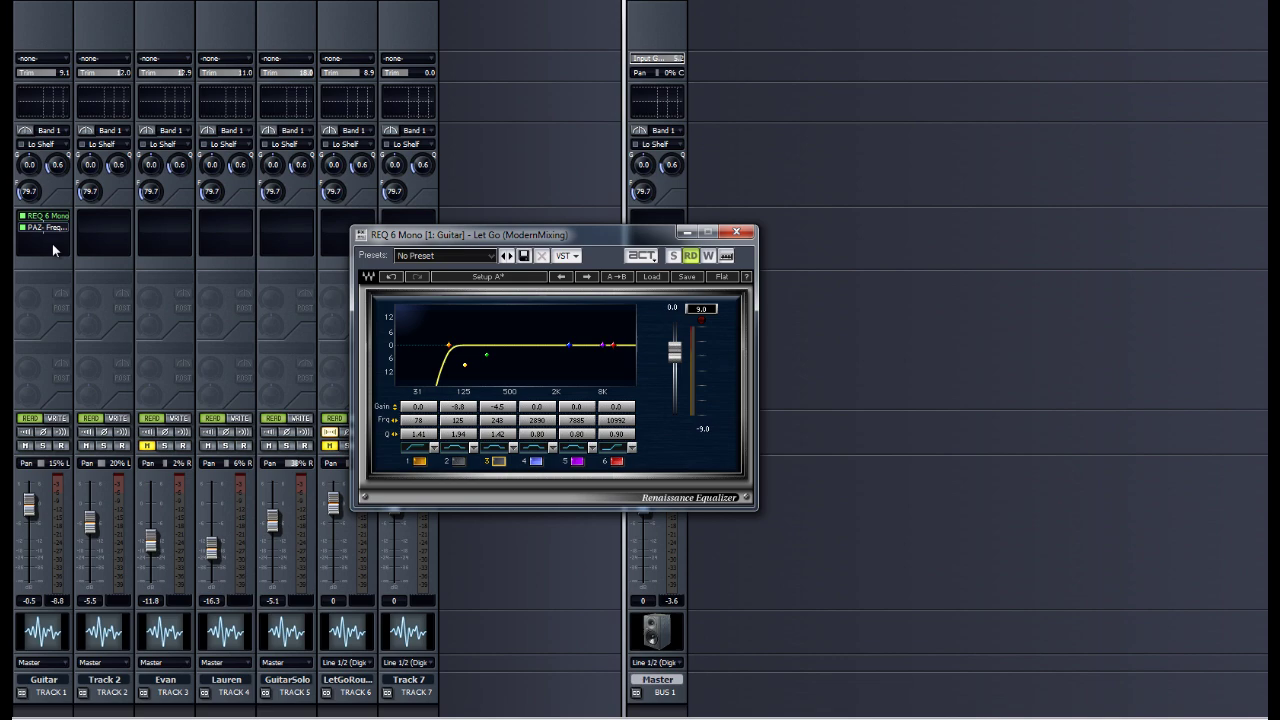
right_click(43, 232)
mouse_move(119, 330)
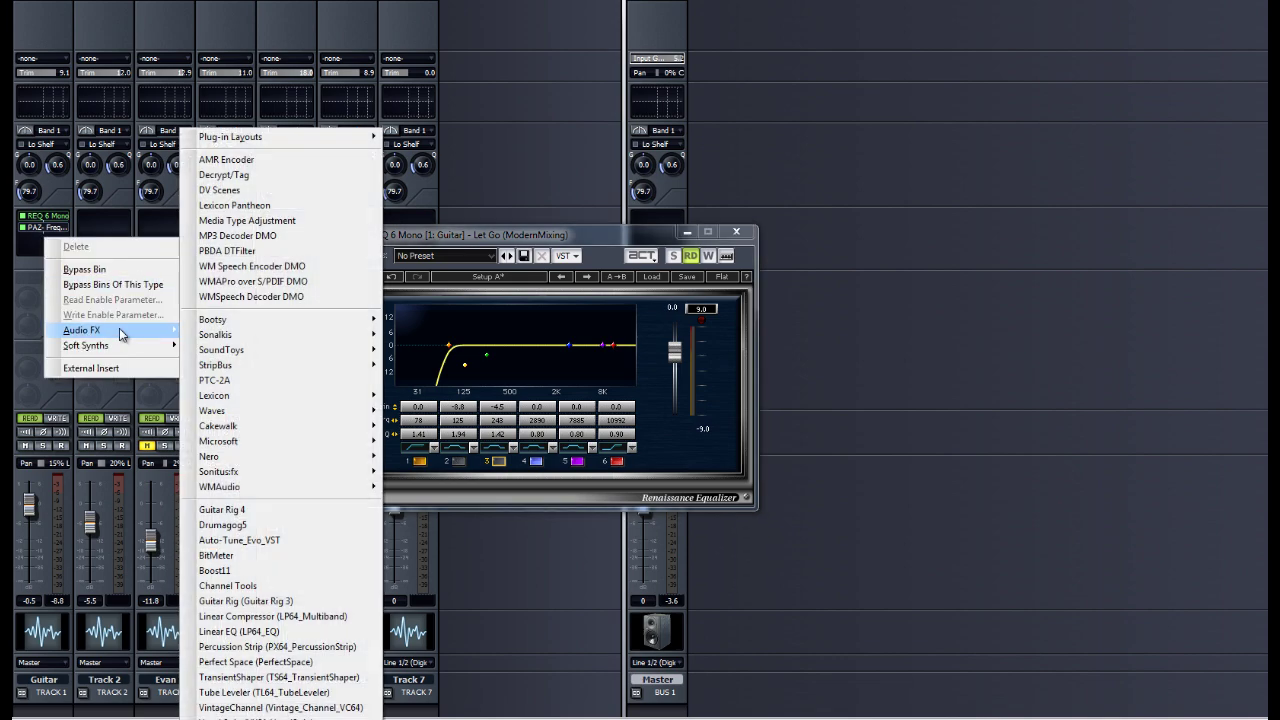
mouse_move(266, 412)
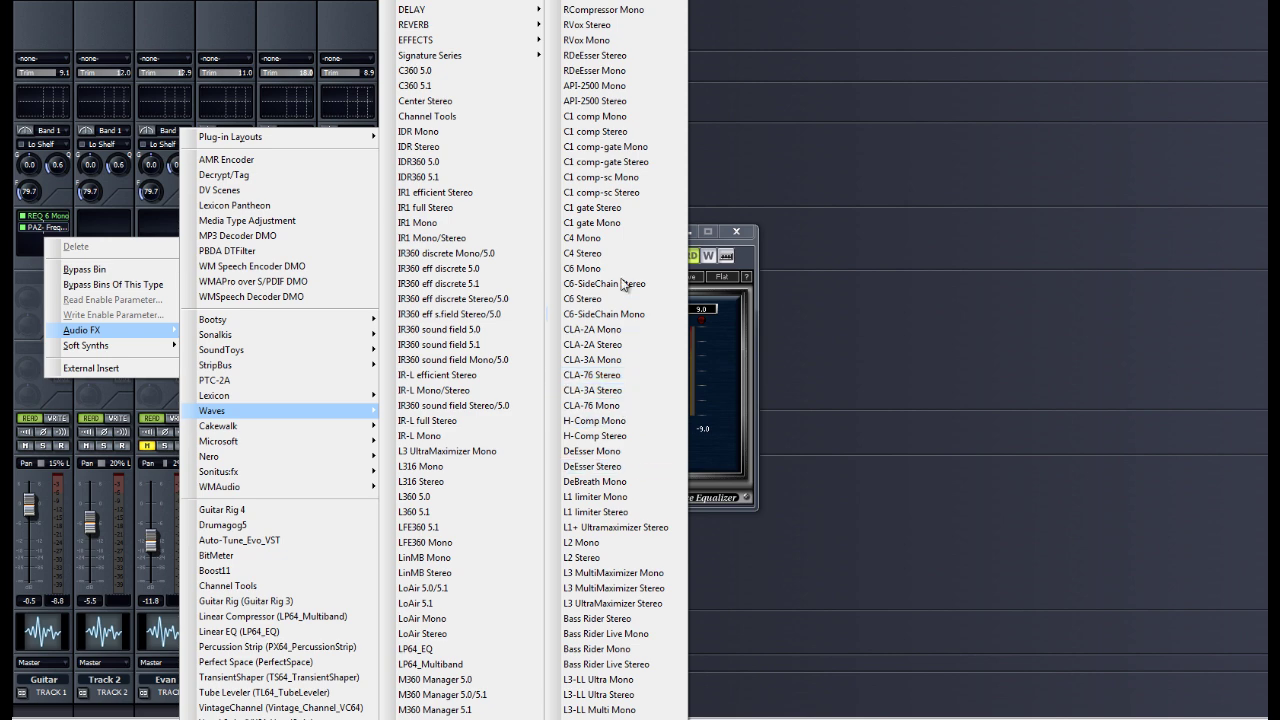
left_click(636, 240)
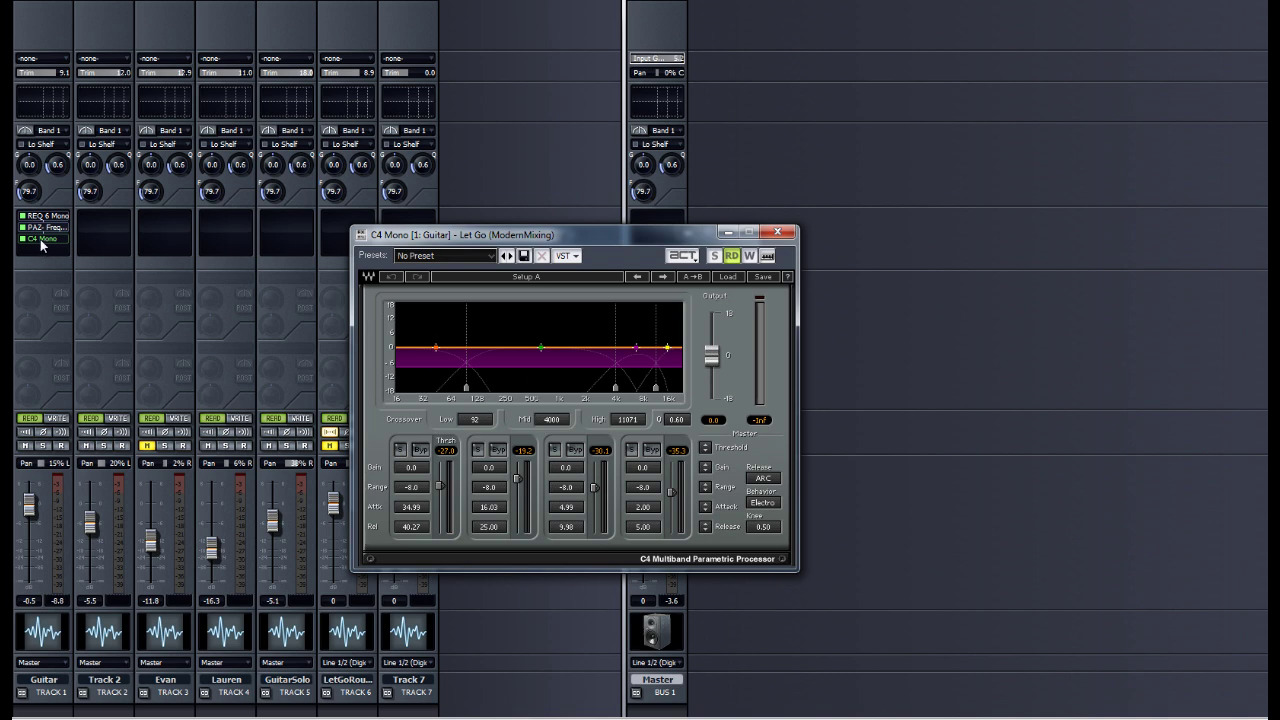
Step: Move C4 Mono above PAZ, lower the mid crossover, and bypass bands 1, 3 and 4
left_click_drag(42, 240, 42, 228)
left_click_drag(614, 390, 475, 394)
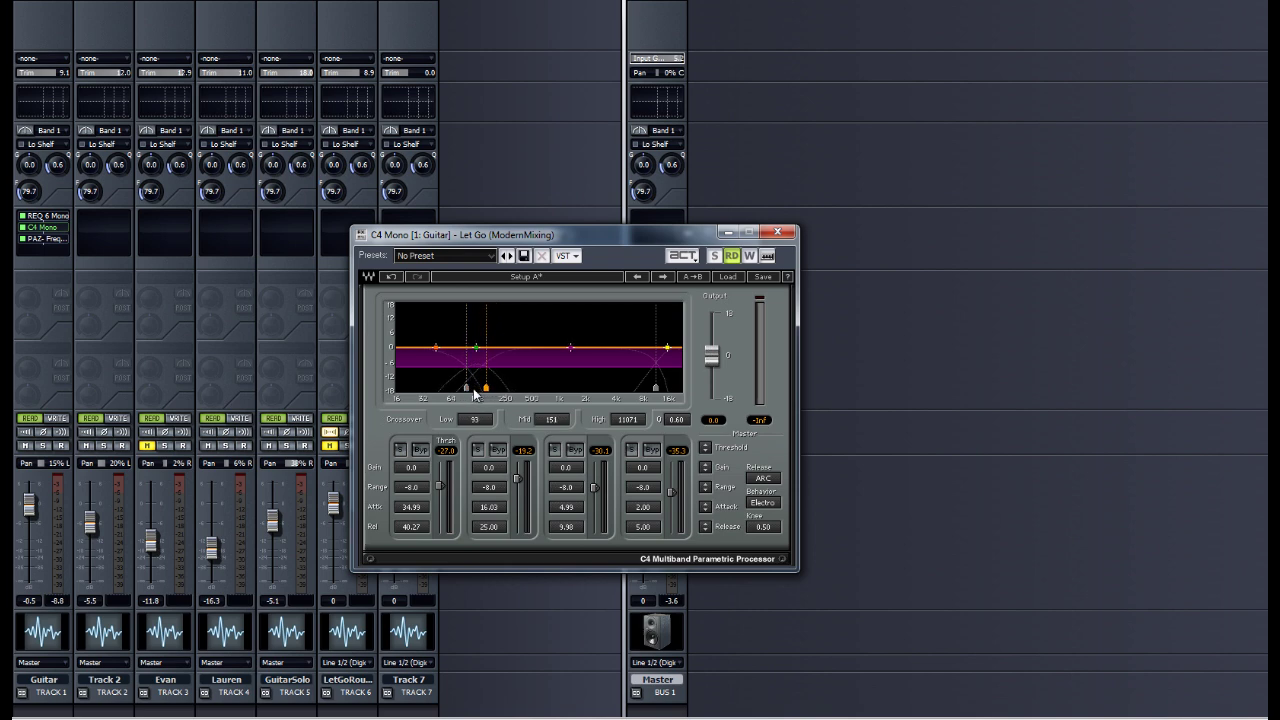
left_click(421, 450)
left_click(575, 450)
left_click(652, 450)
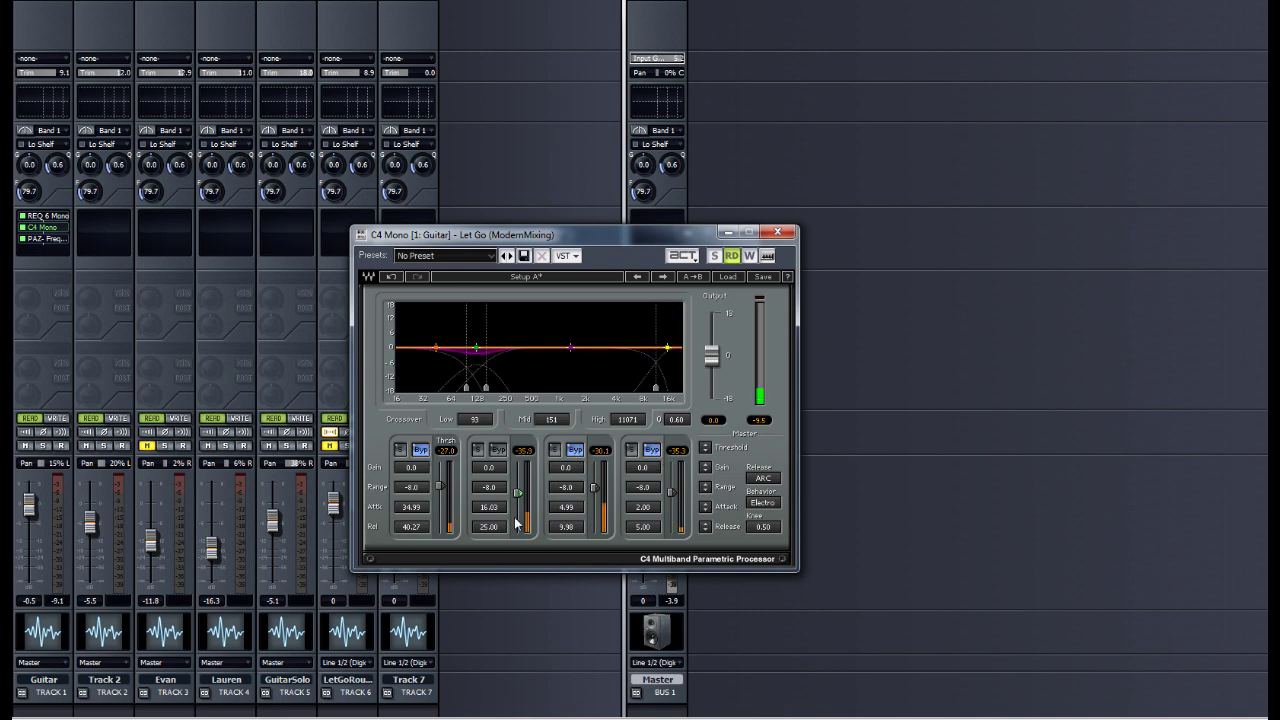
Step: Set band 2 attack 2.27, threshold -42, range -26.8, and mid crossover 182 Hz
left_click_drag(488, 507, 497, 543)
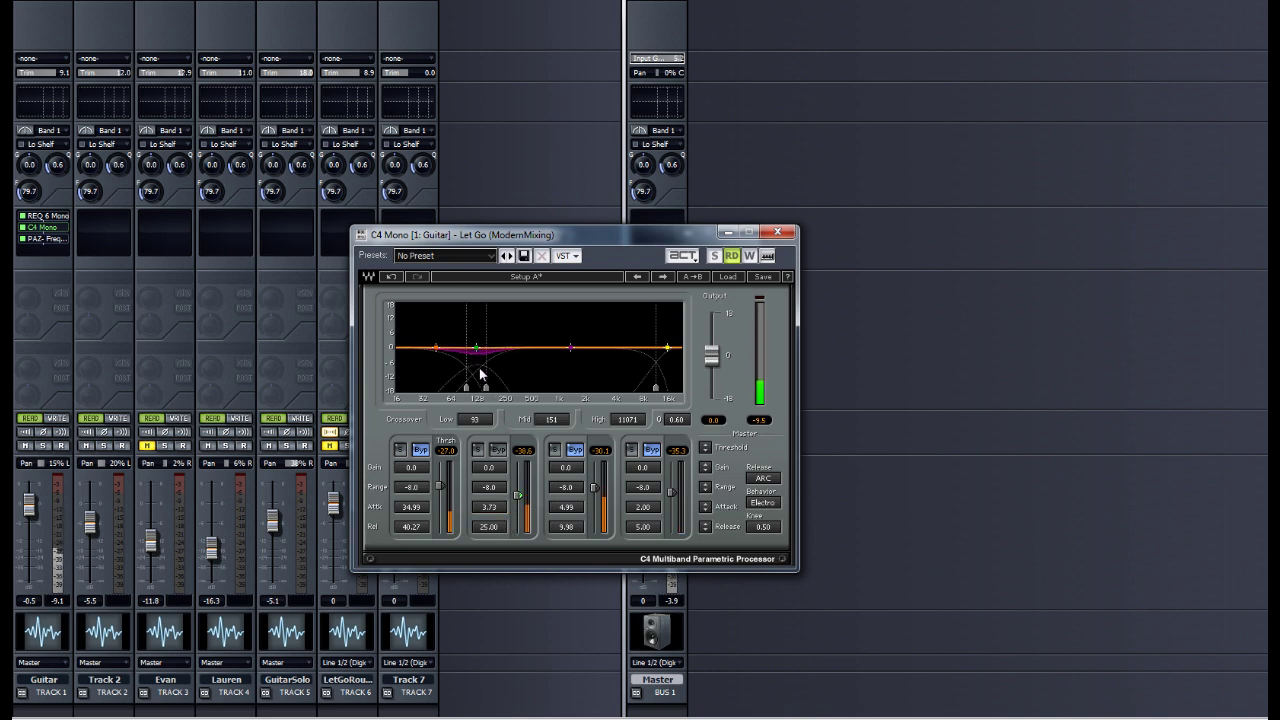
left_click_drag(497, 480, 503, 550)
mouse_move(486, 388)
left_mouse_down()
mouse_move(471, 389)
mouse_move(488, 391)
left_mouse_up()
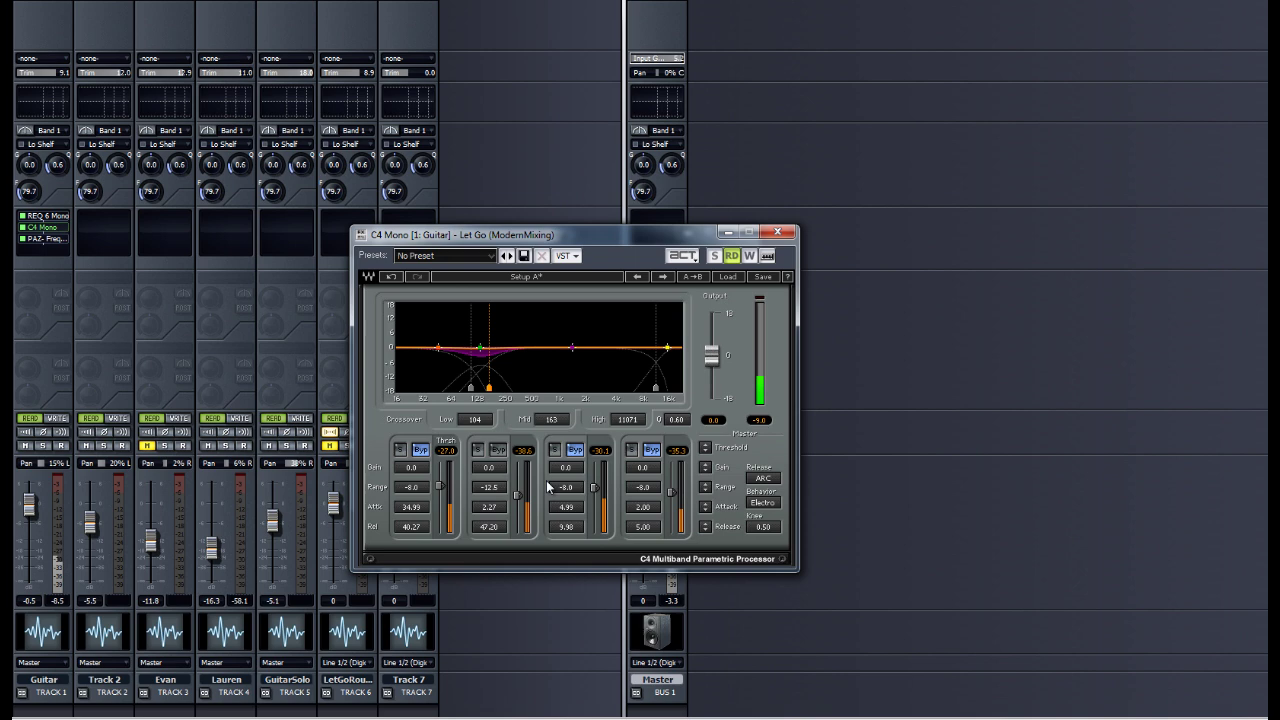
left_click_drag(519, 497, 521, 517)
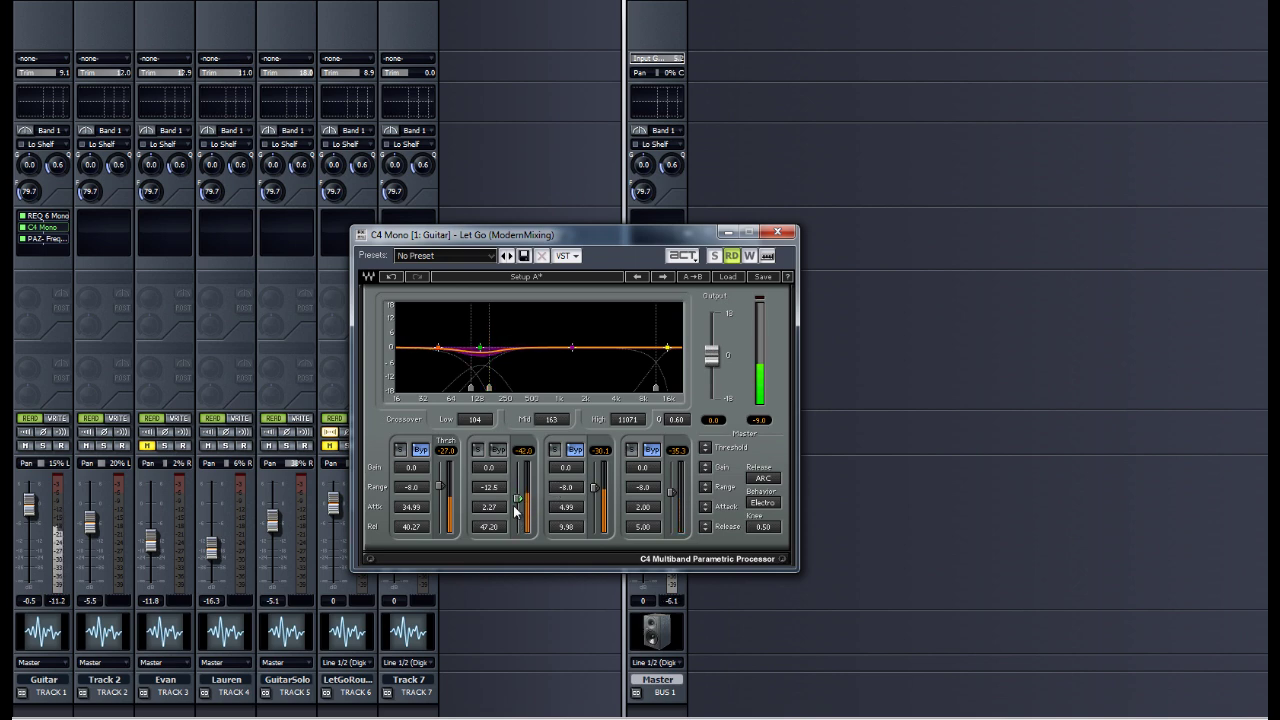
left_click_drag(489, 487, 522, 505)
left_click_drag(490, 390, 493, 390)
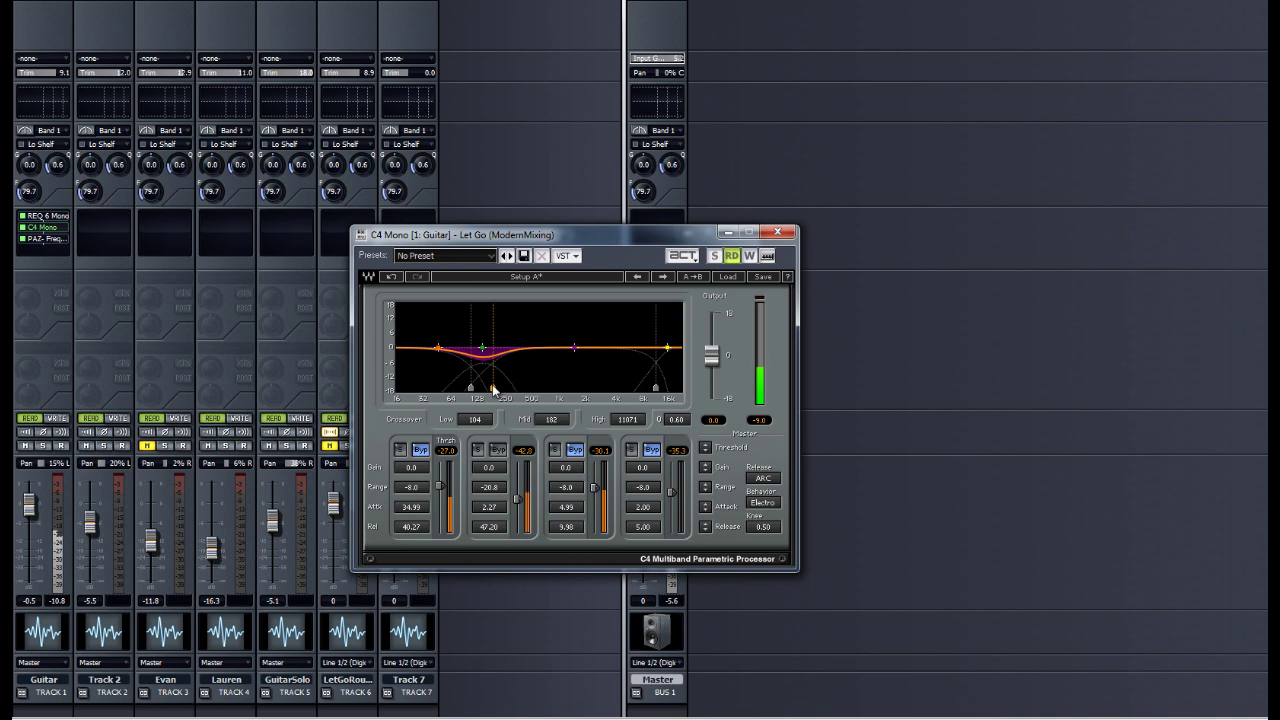
Step: Drag REQ 6 Mono beneath C4 Mono in the Guitar FX bin
left_click(23, 230)
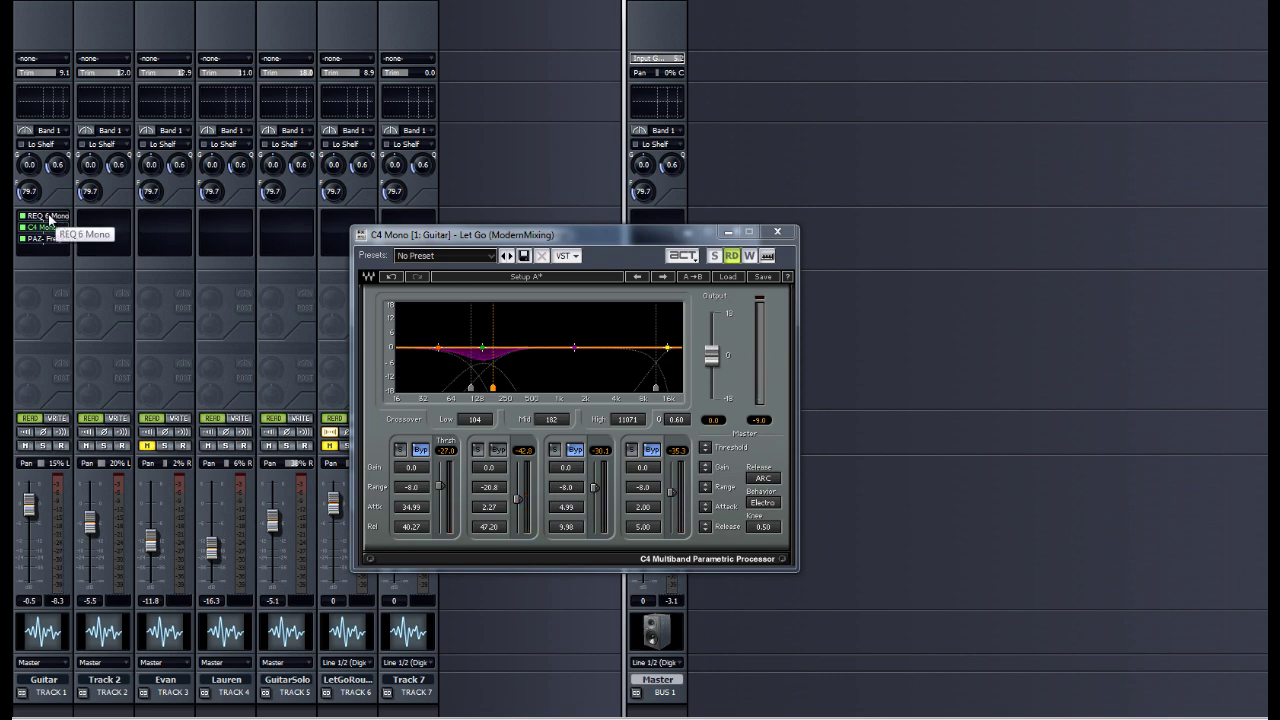
left_click_drag(50, 218, 57, 242)
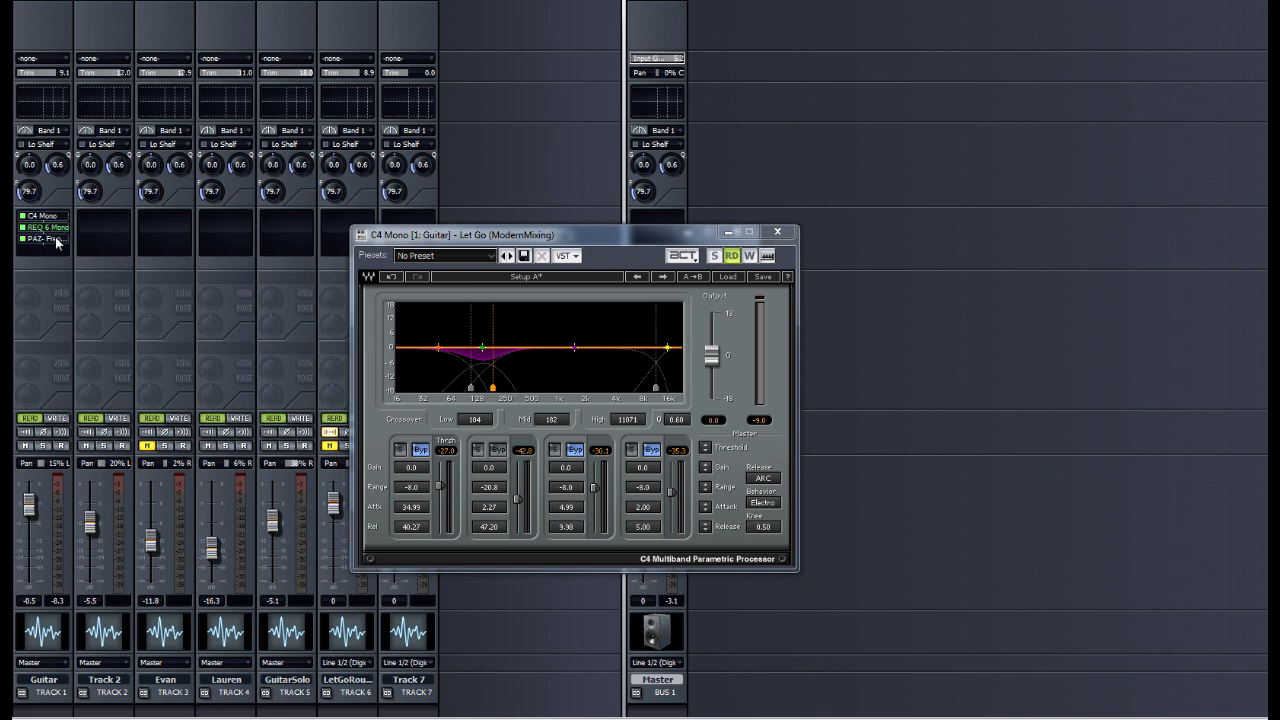
Step: Delete PAZ from the Guitar bin and open the REQ 6 Mono window
right_click(57, 242)
left_click(62, 244)
double_click(47, 227)
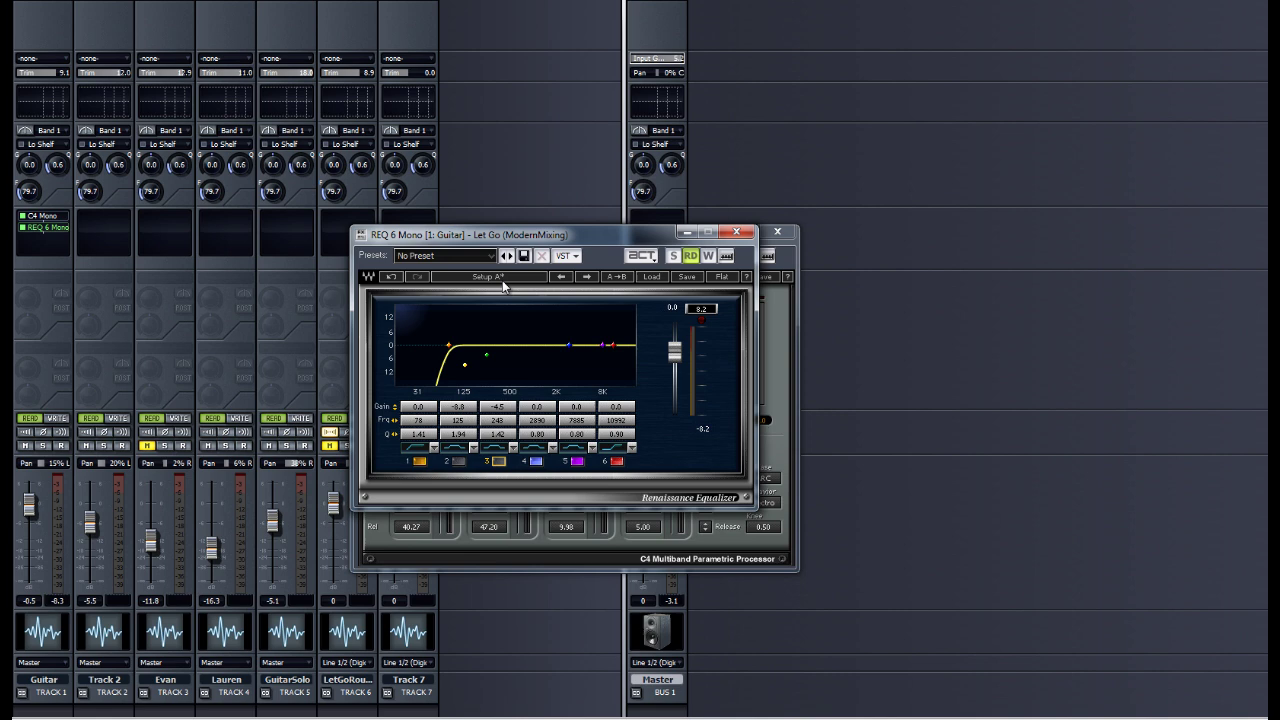
Step: Re-enable REQ 6 band 3 as a -2.5 dB cut at 241 Hz, Q 1.30
left_click(498, 461)
left_click_drag(498, 410, 503, 385)
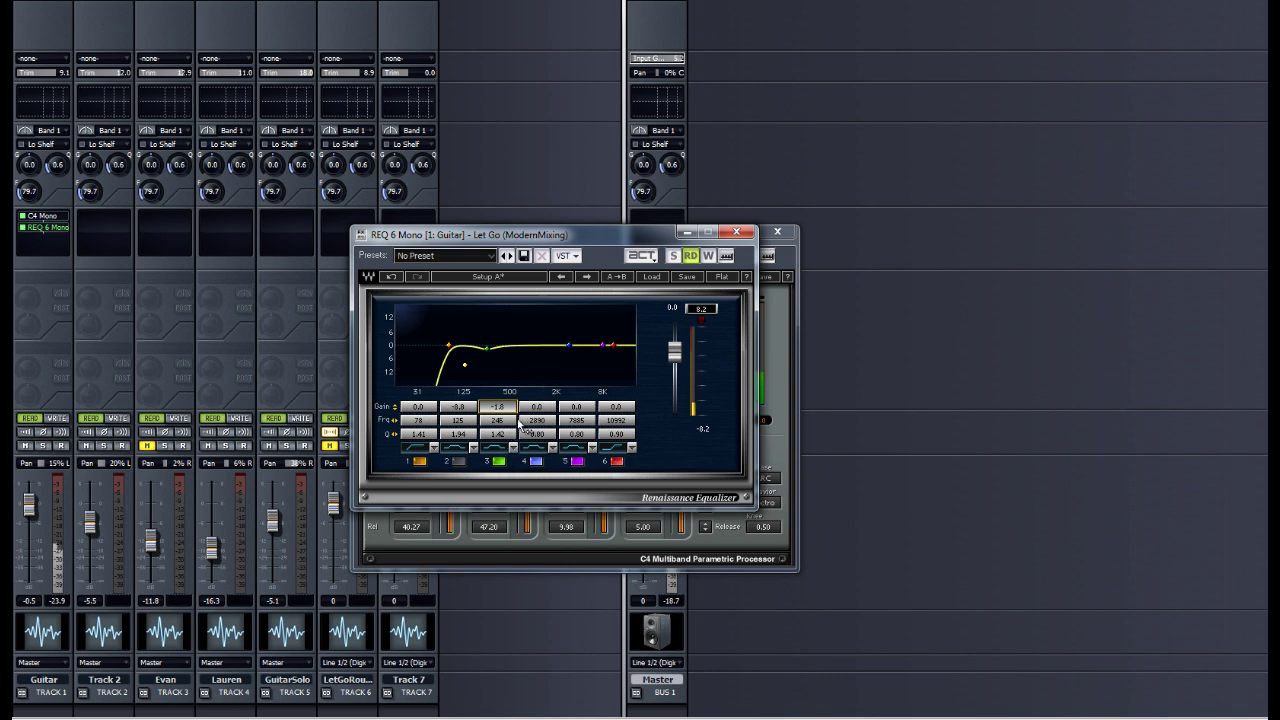
mouse_move(497, 434)
left_mouse_down()
mouse_move(505, 446)
mouse_move(507, 422)
mouse_move(496, 428)
mouse_move(516, 430)
mouse_move(500, 428)
left_mouse_up()
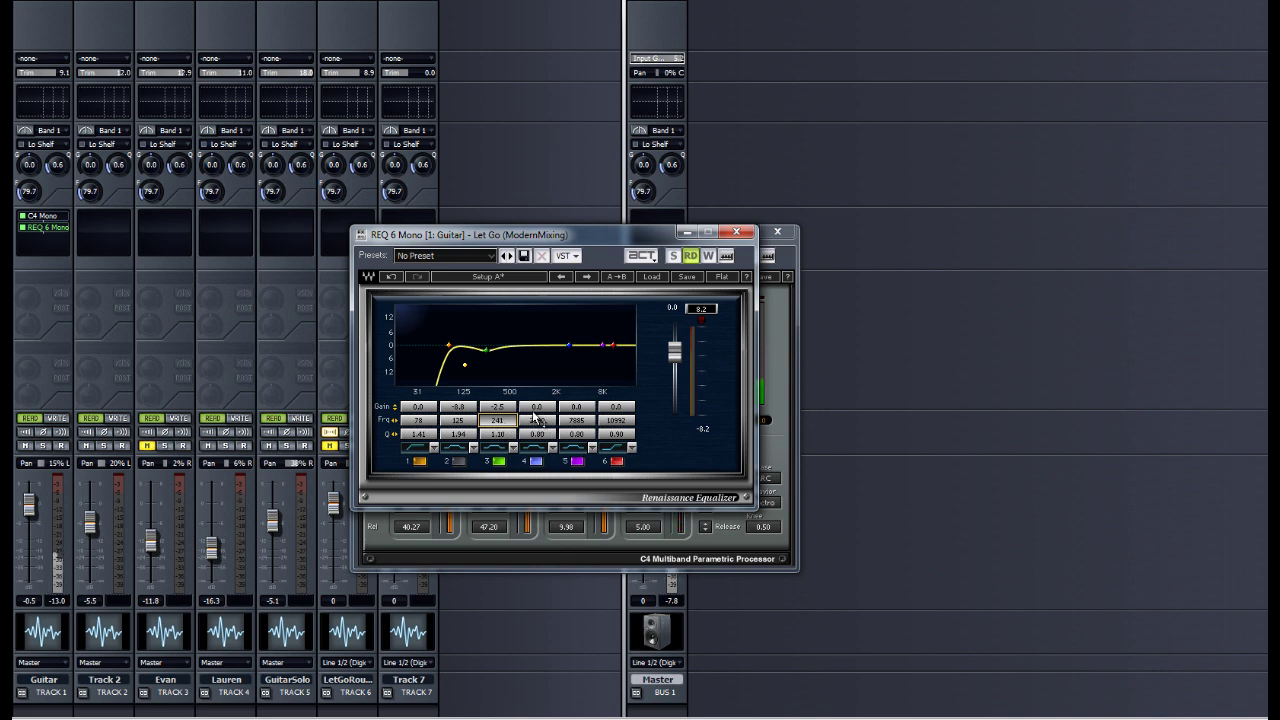
left_click_drag(605, 238, 790, 220)
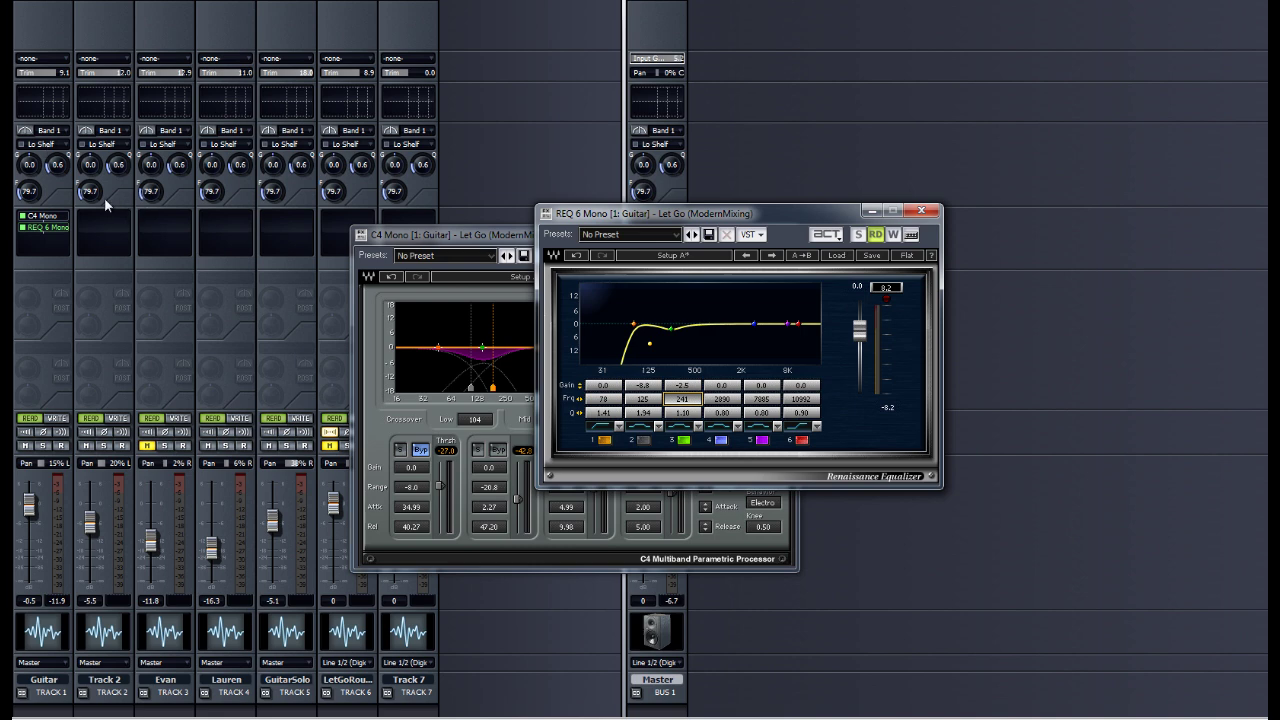
Step: Bypass both effects in the Guitar FX bin to compare, then re-enable them
right_click(49, 240)
left_click(120, 288)
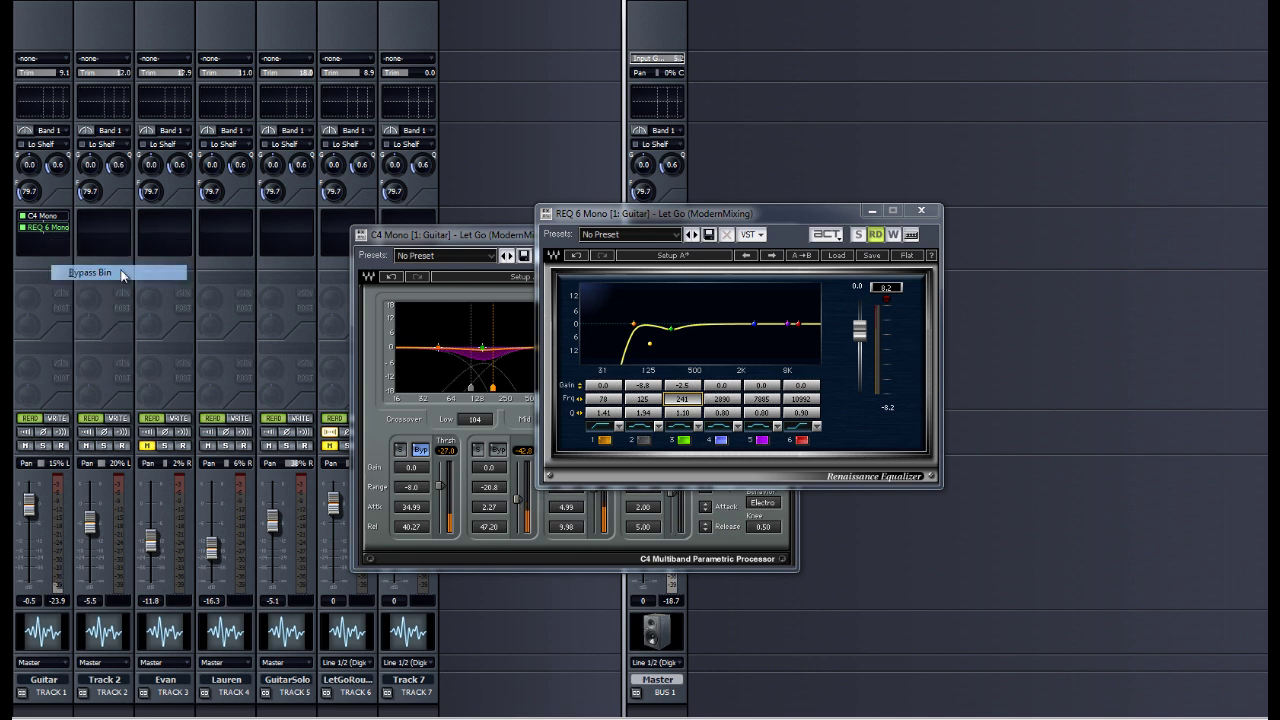
right_click(44, 253)
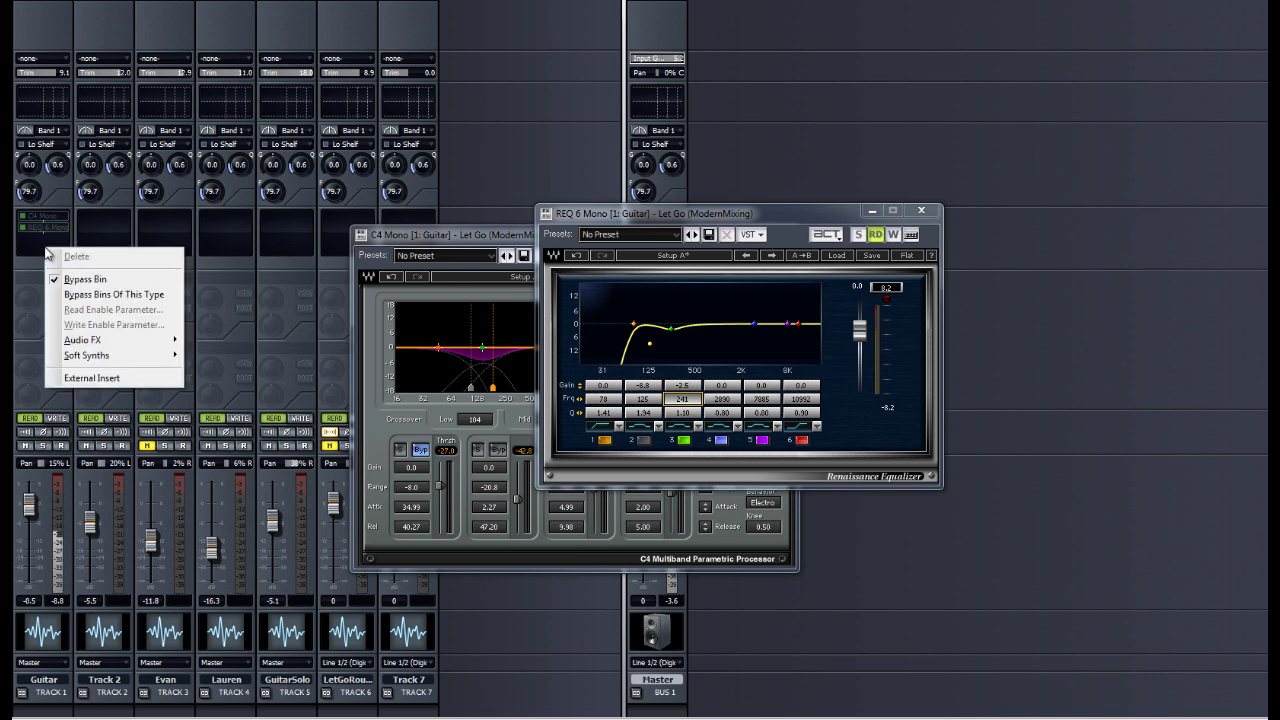
left_click(89, 280)
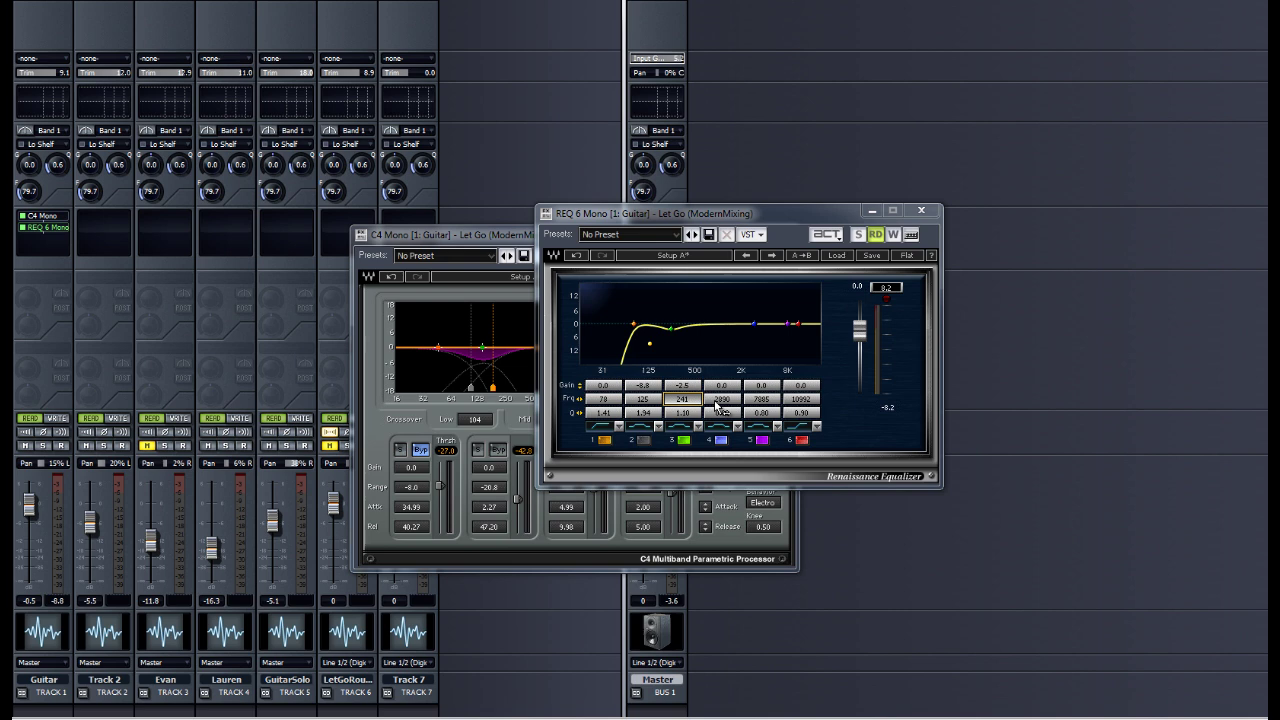
Step: Close the REQ 6 and C4 windows and delete C4 Mono from the Guitar bin
left_click(921, 210)
left_click(789, 235)
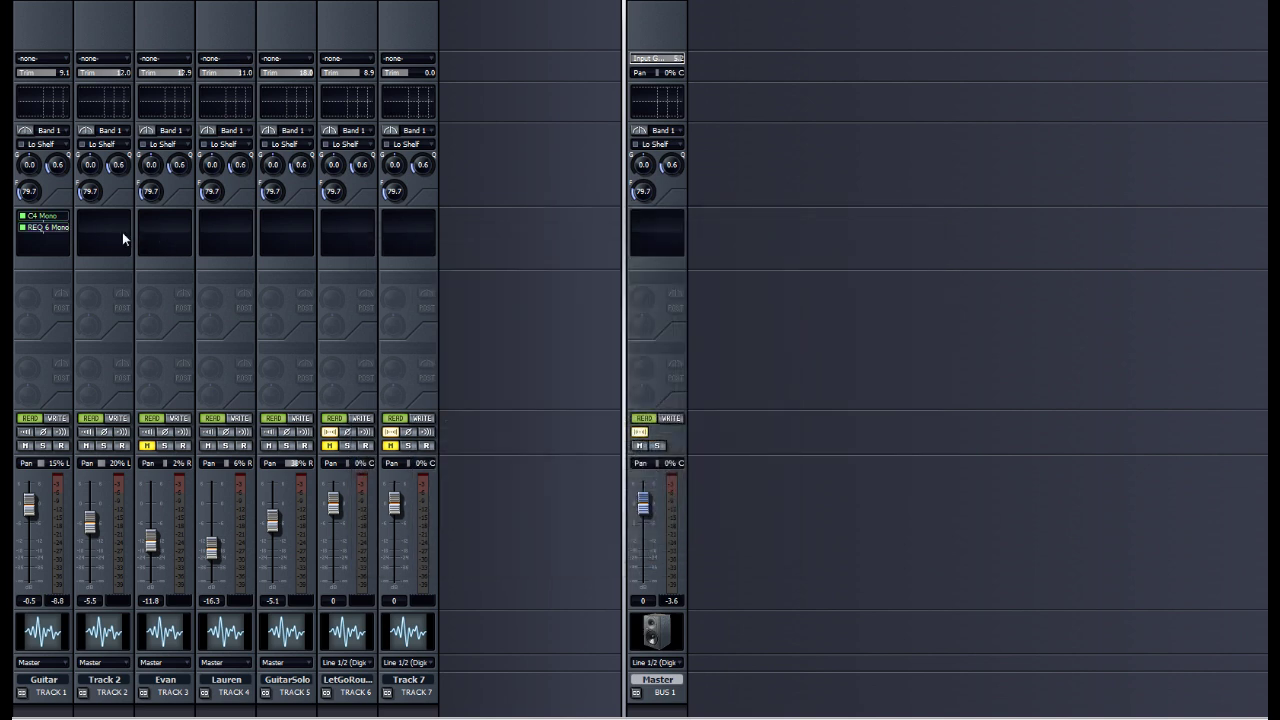
right_click(39, 214)
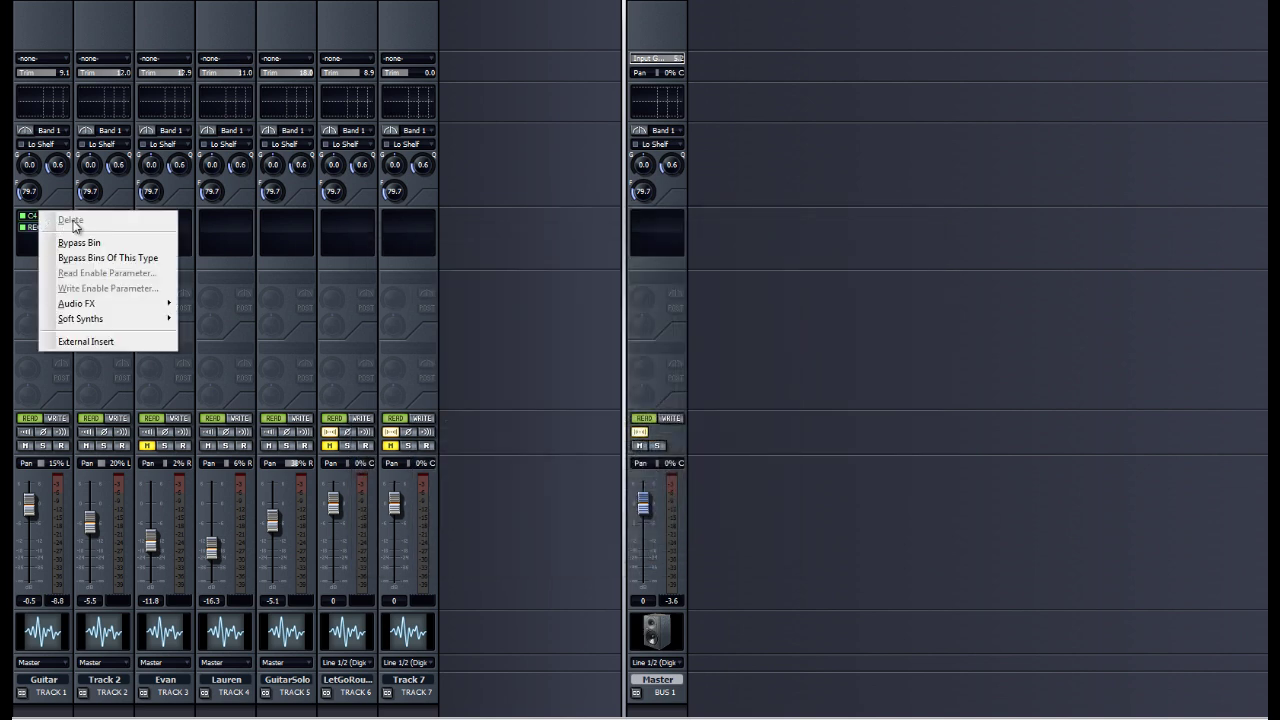
left_click(36, 244)
right_click(18, 213)
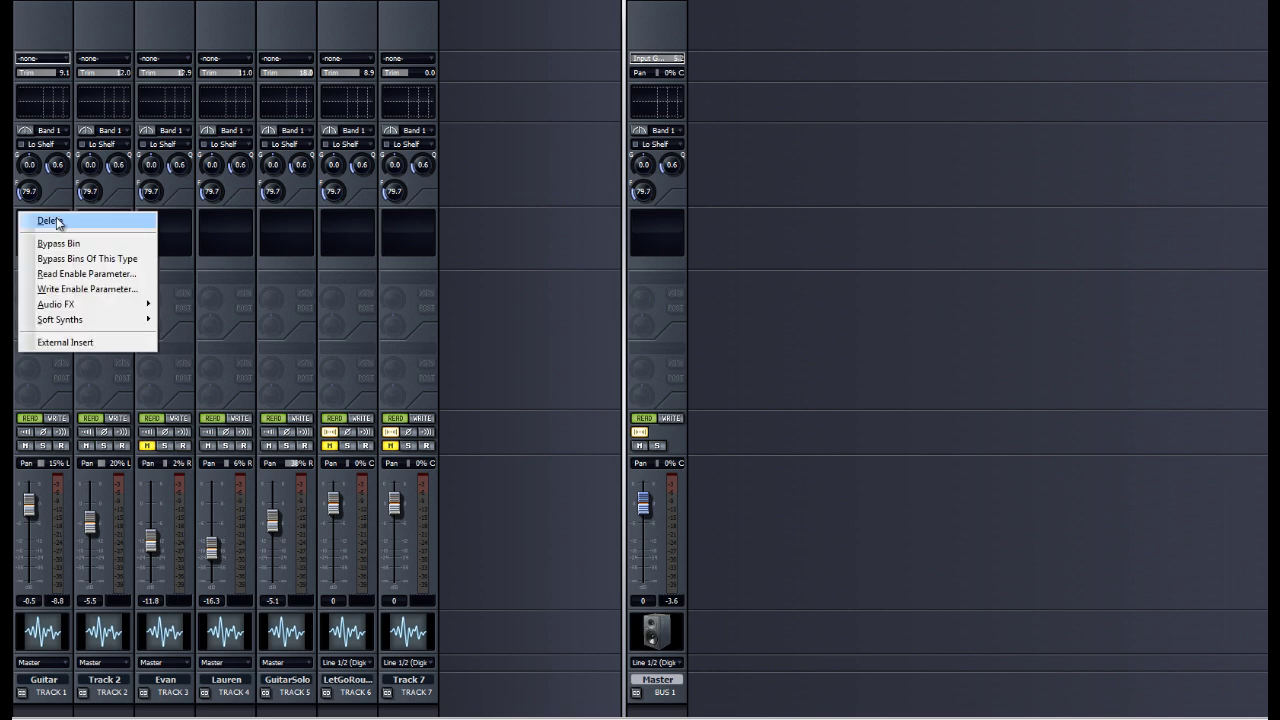
left_click(57, 222)
Step: Insert Waves C1 comp-sc Mono into the Guitar FX bin after REQ 6
right_click(37, 243)
mouse_move(129, 336)
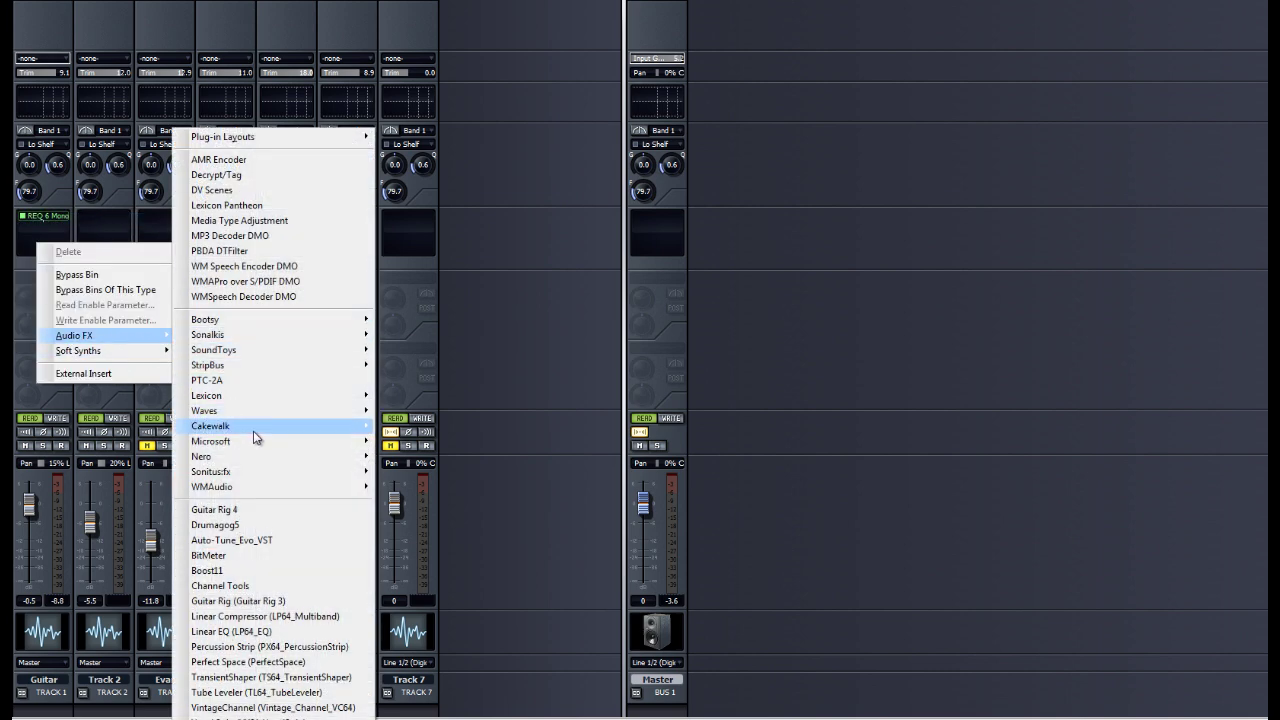
mouse_move(258, 412)
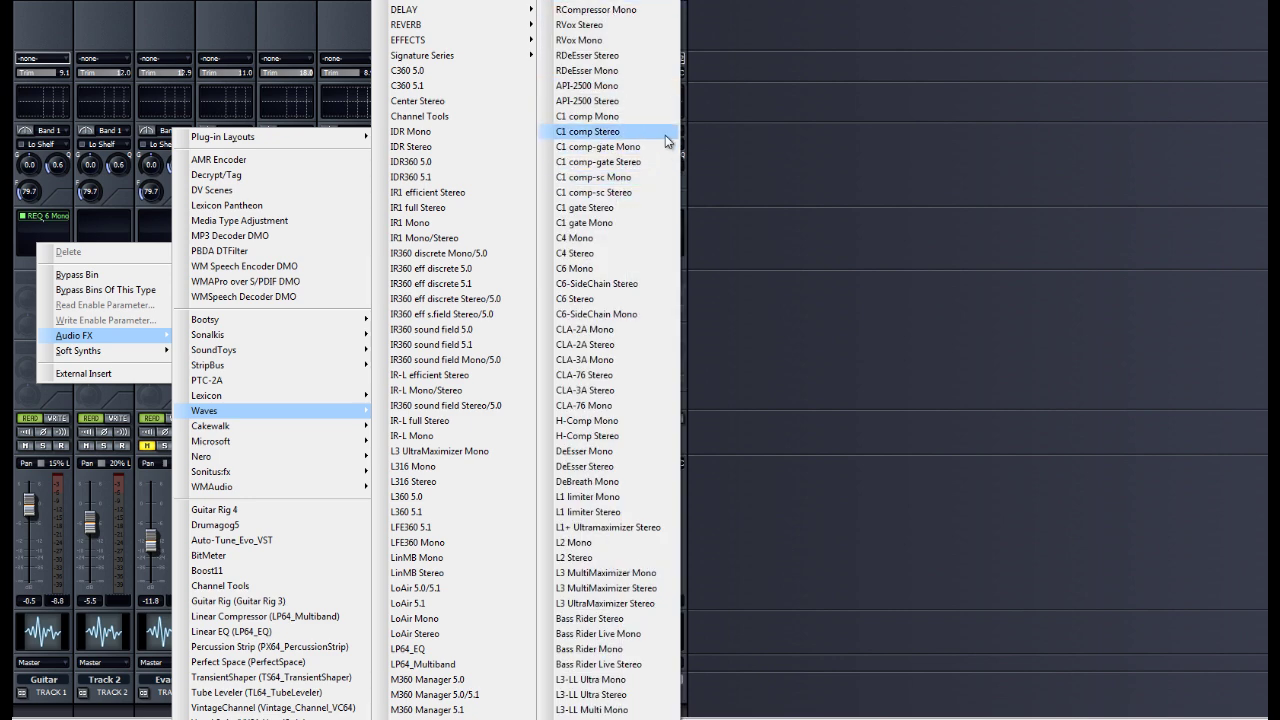
left_click(636, 177)
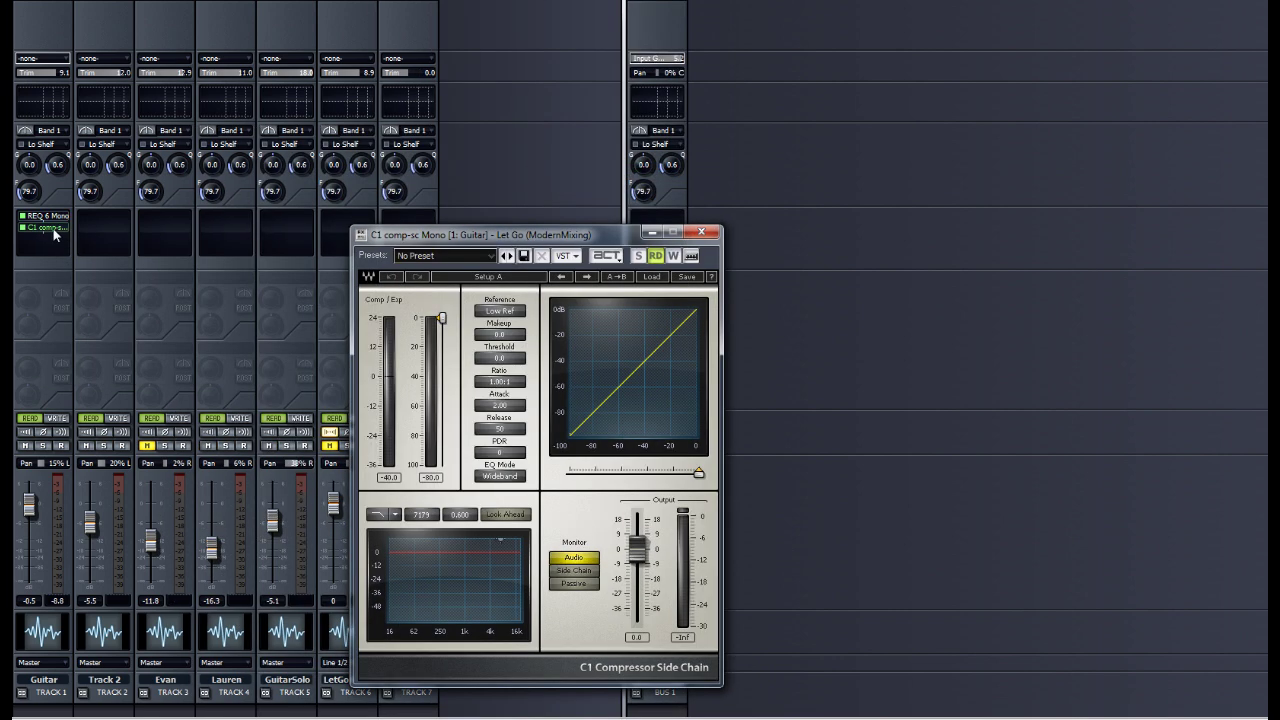
Step: Move C1 comp-sc above REQ 6, load the user mud preset, and raise threshold to -12.9
left_click_drag(53, 228, 54, 214)
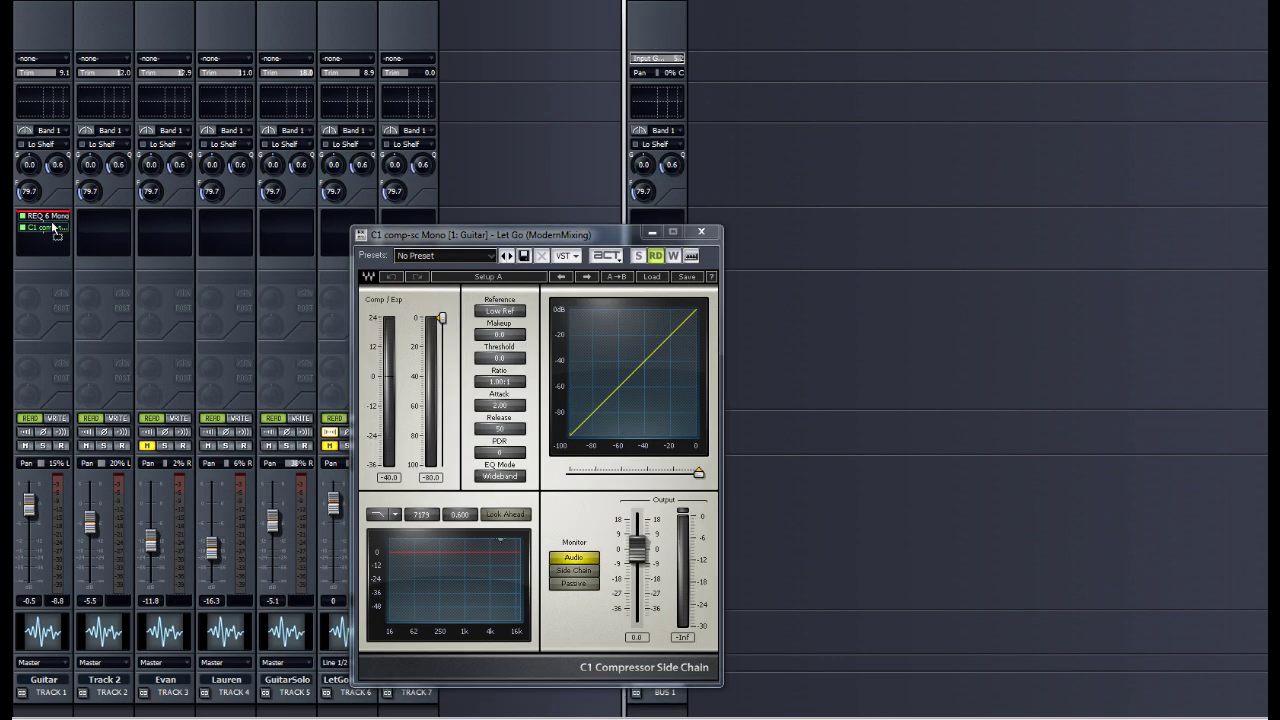
left_click(652, 277)
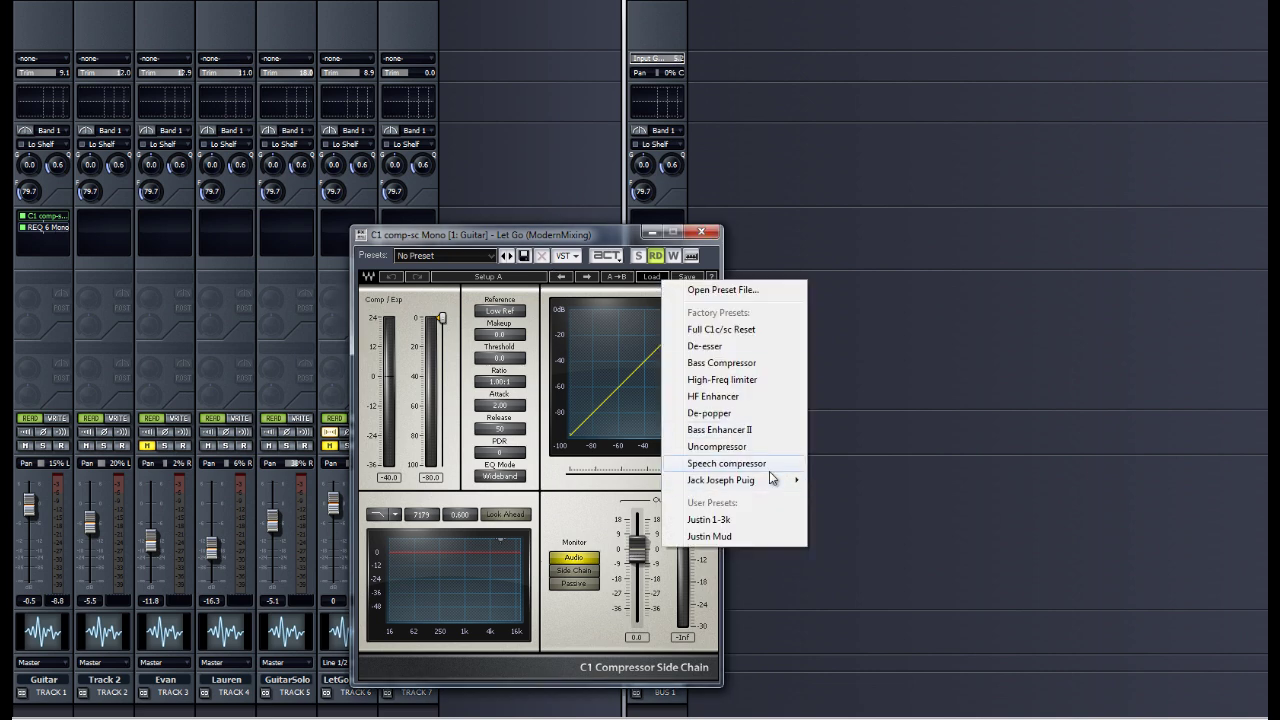
left_click(757, 537)
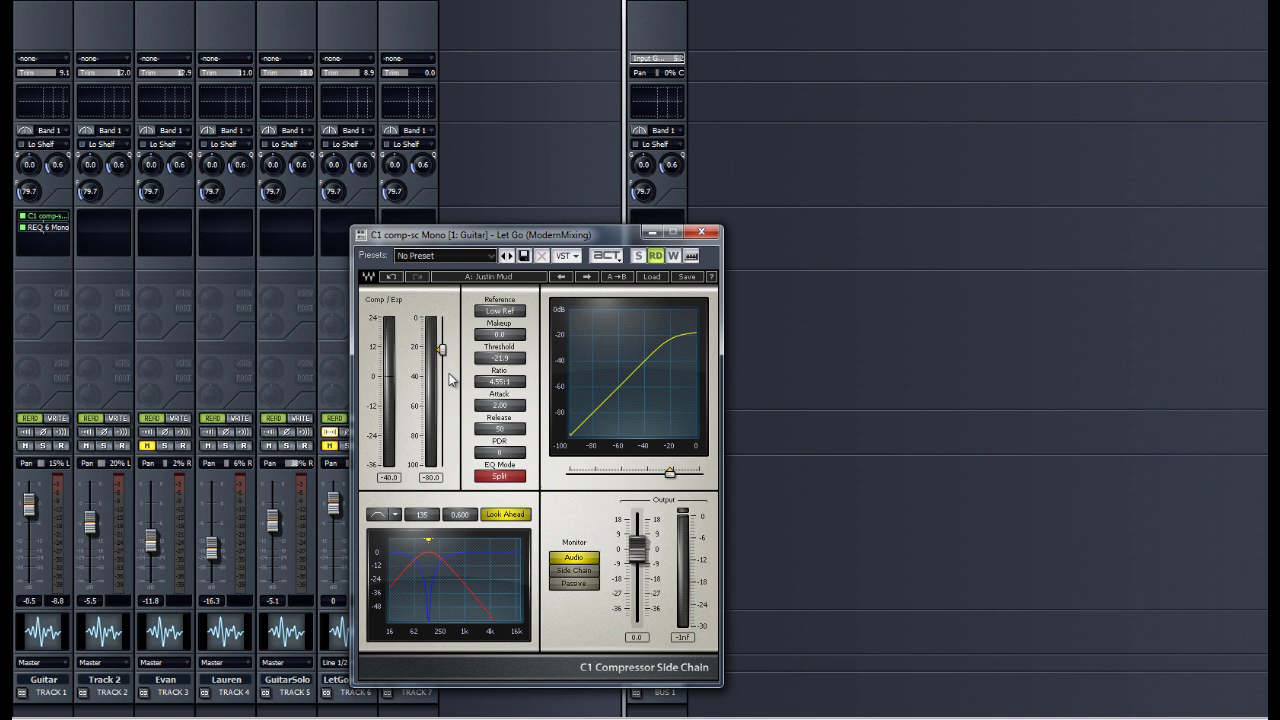
left_click_drag(443, 352, 441, 335)
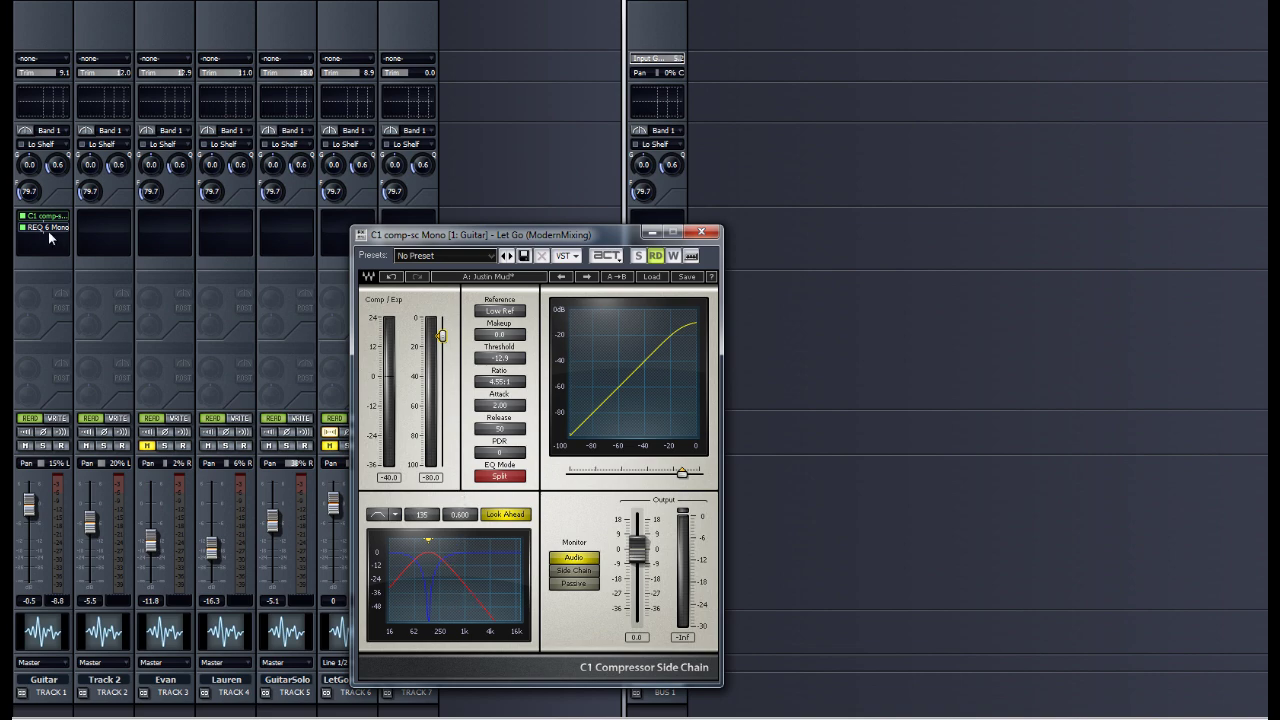
Step: Glance at the REQ 6 EQ, then lower the C1 threshold to about -22.8
double_click(48, 228)
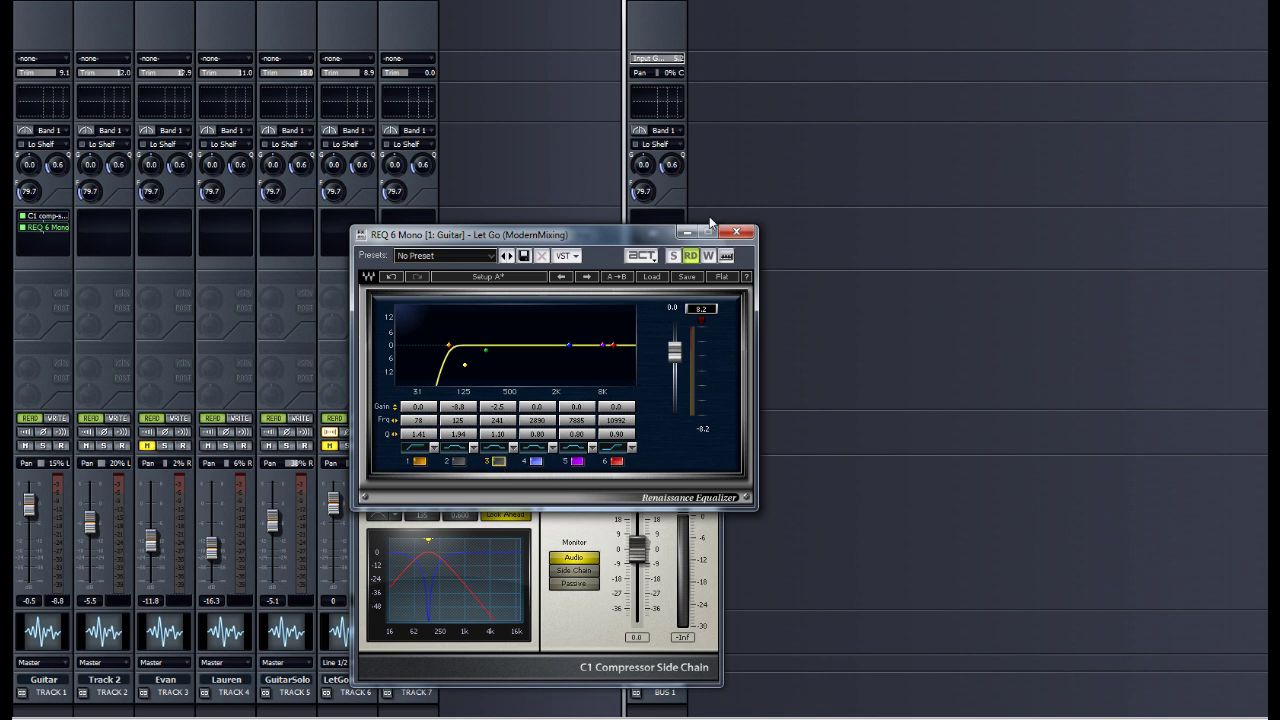
left_click(736, 232)
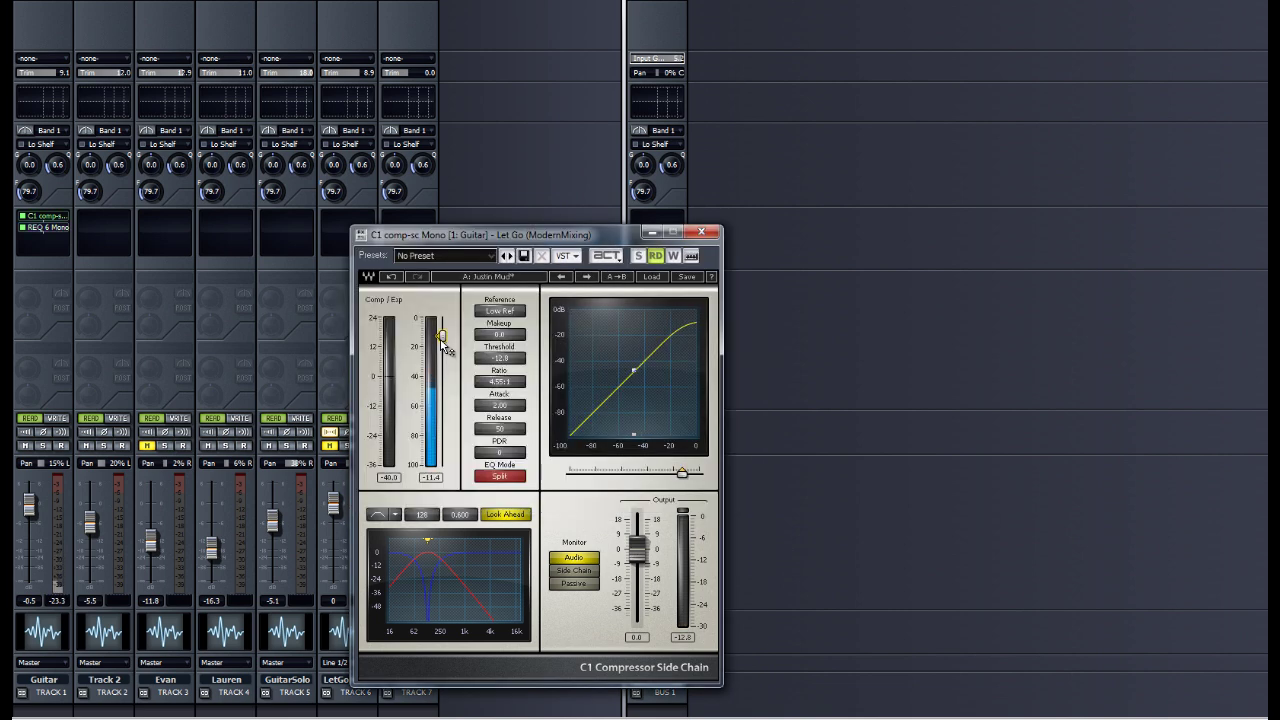
left_click_drag(444, 347, 449, 422)
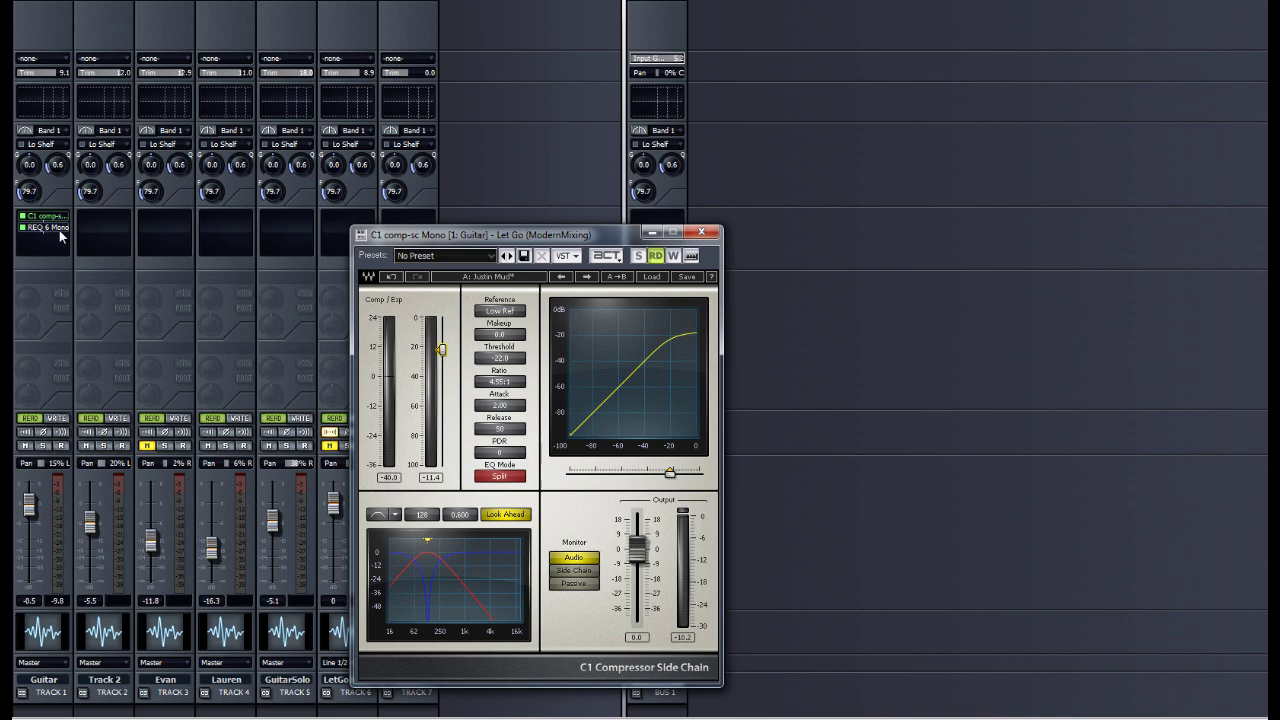
Step: Duplicate the C1 compressor and tune the copy's sidechain frequency, with threshold lowered to about -23
left_click_drag(60, 226, 58, 234)
left_click_drag(422, 514, 417, 477)
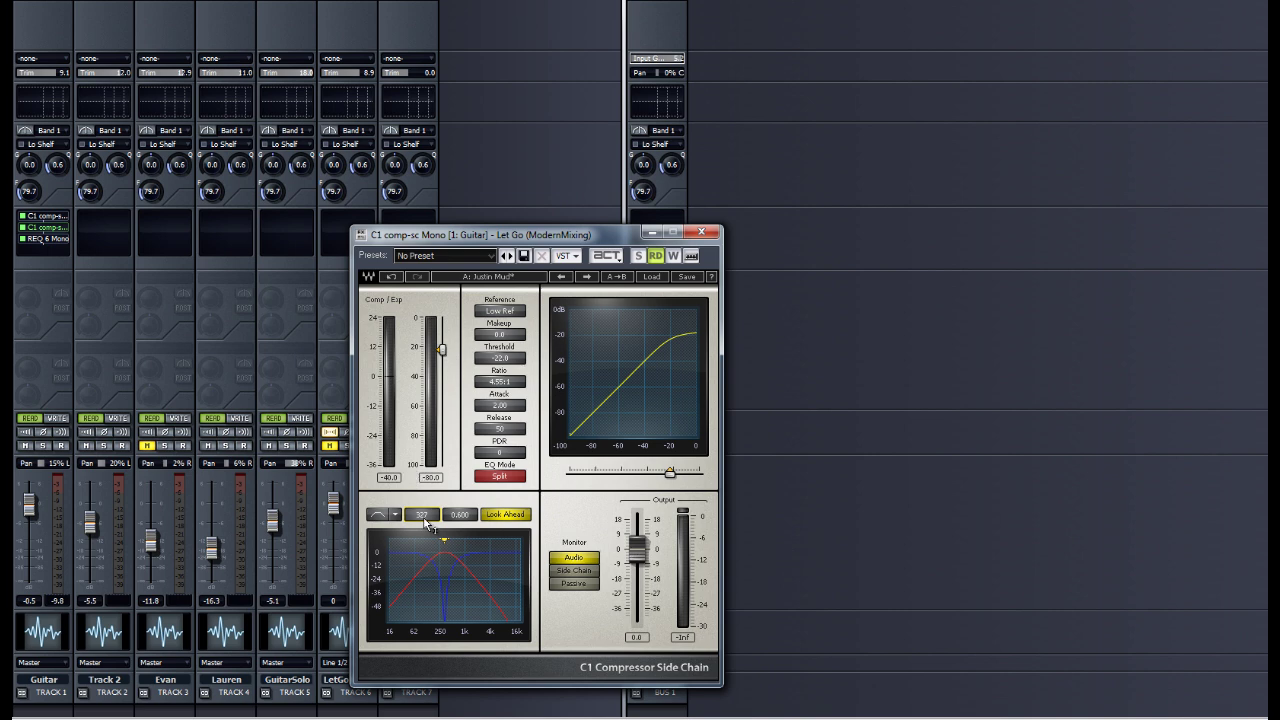
left_click_drag(441, 349, 441, 326)
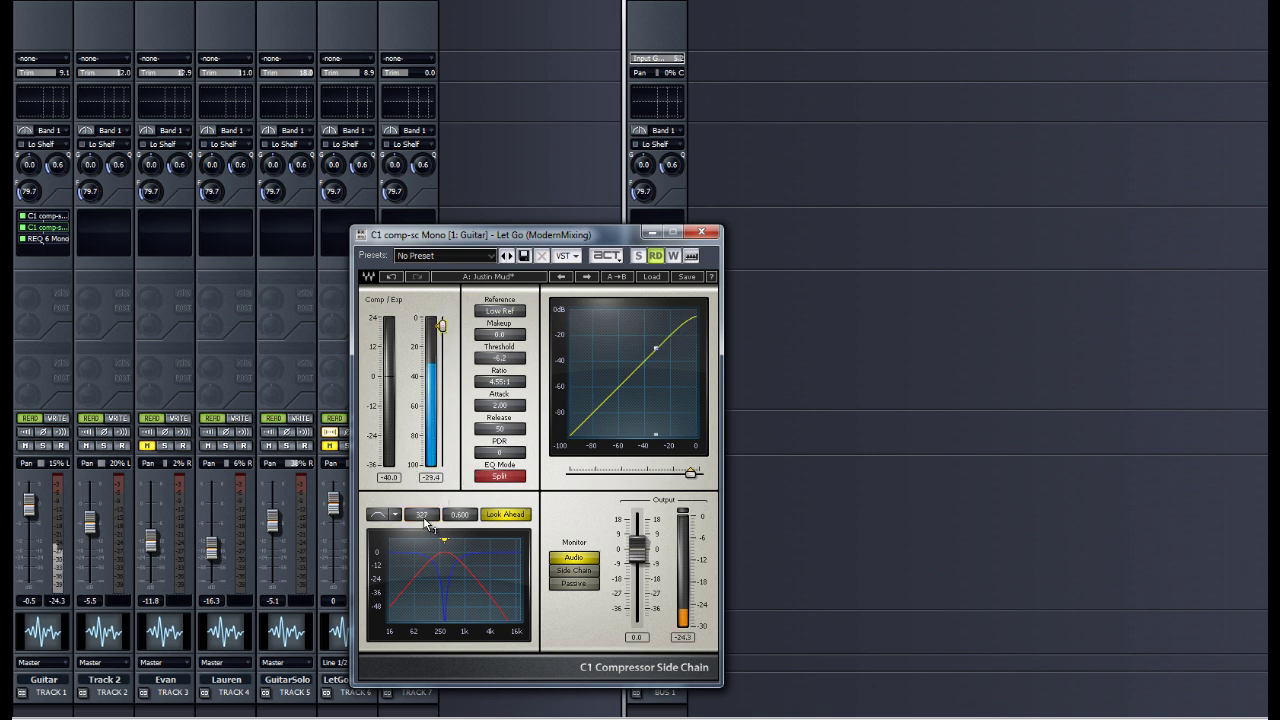
left_click_drag(427, 525, 423, 536)
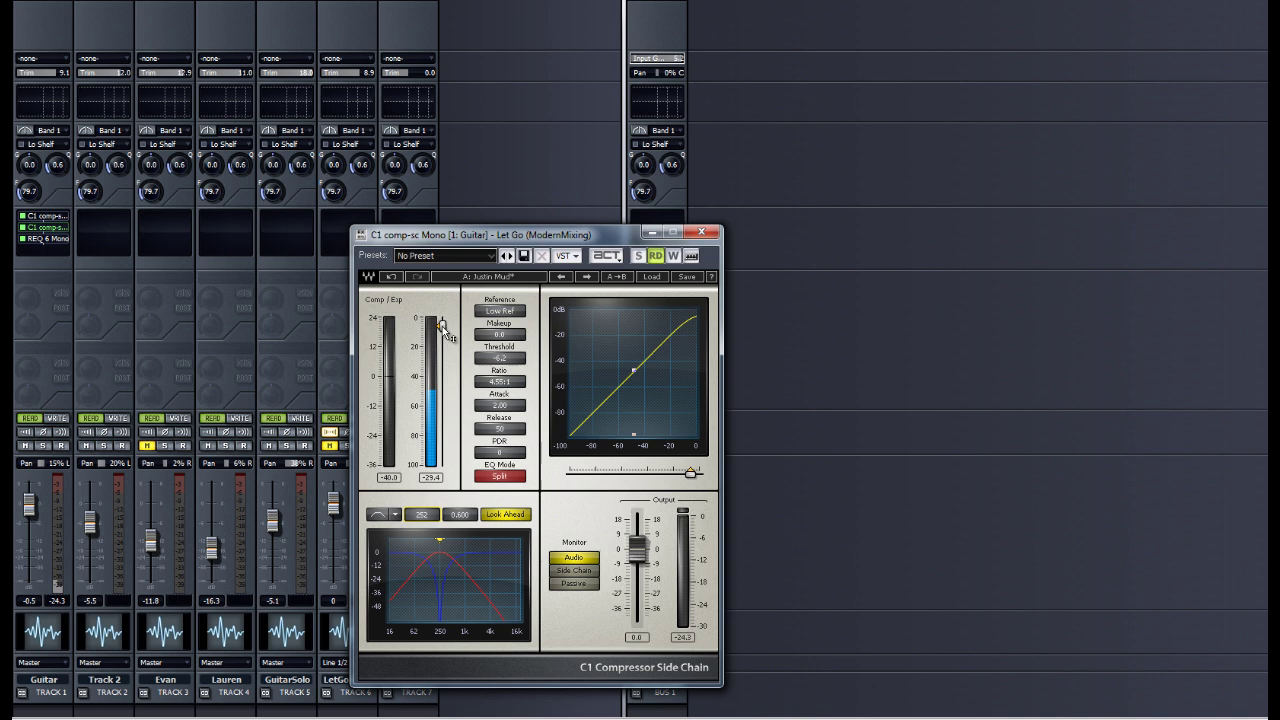
left_click_drag(441, 326, 451, 428)
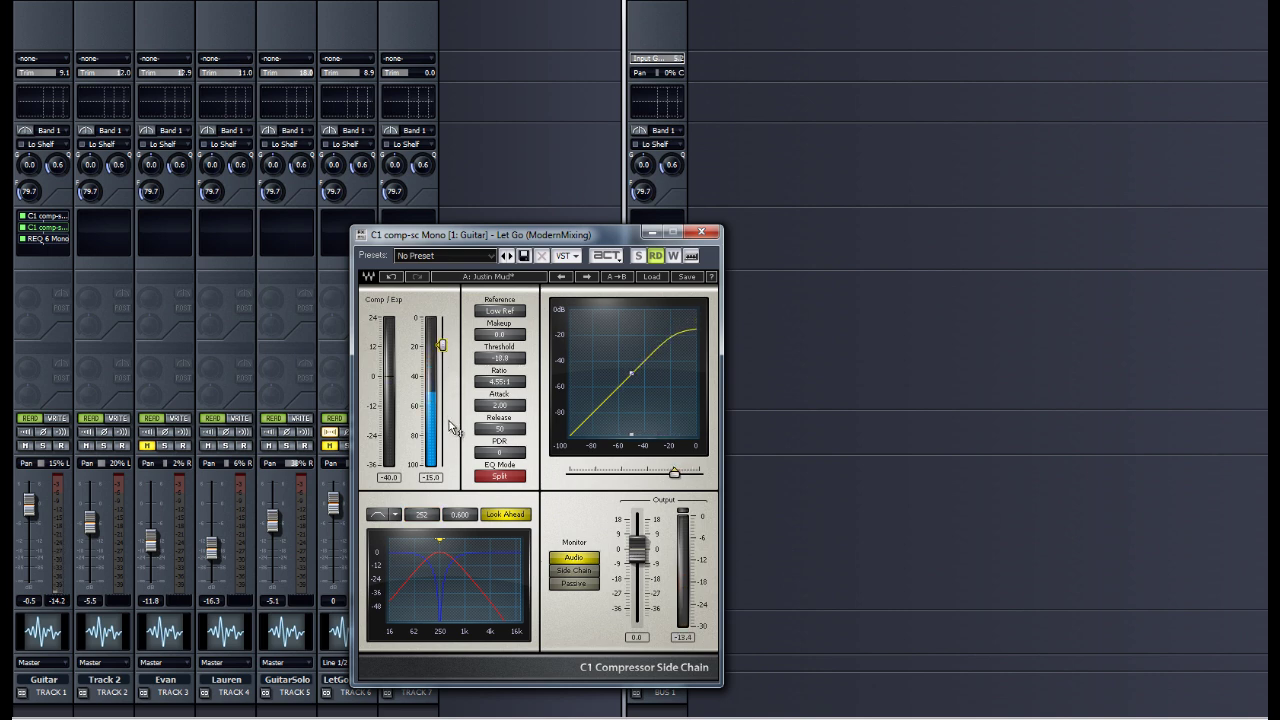
left_click_drag(446, 354, 453, 376)
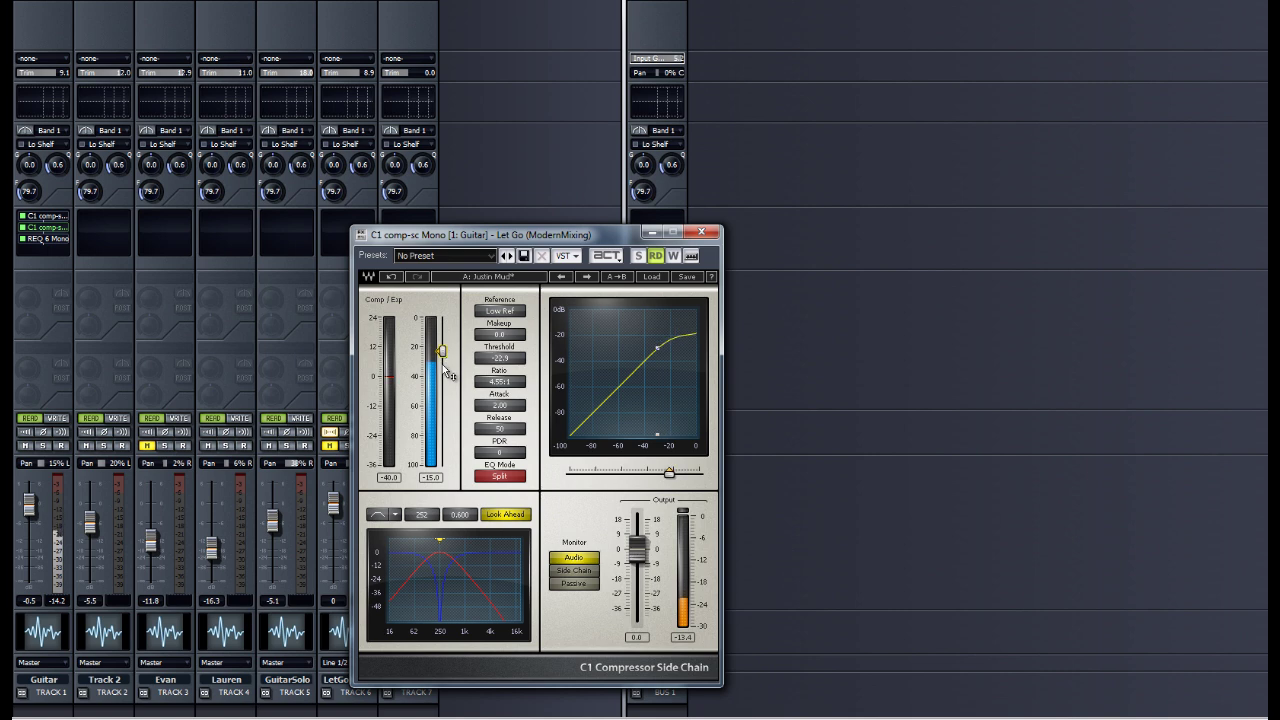
Step: Nudge the copy's sidechain frequency up and back down to settle near 231 Hz
left_click(430, 520)
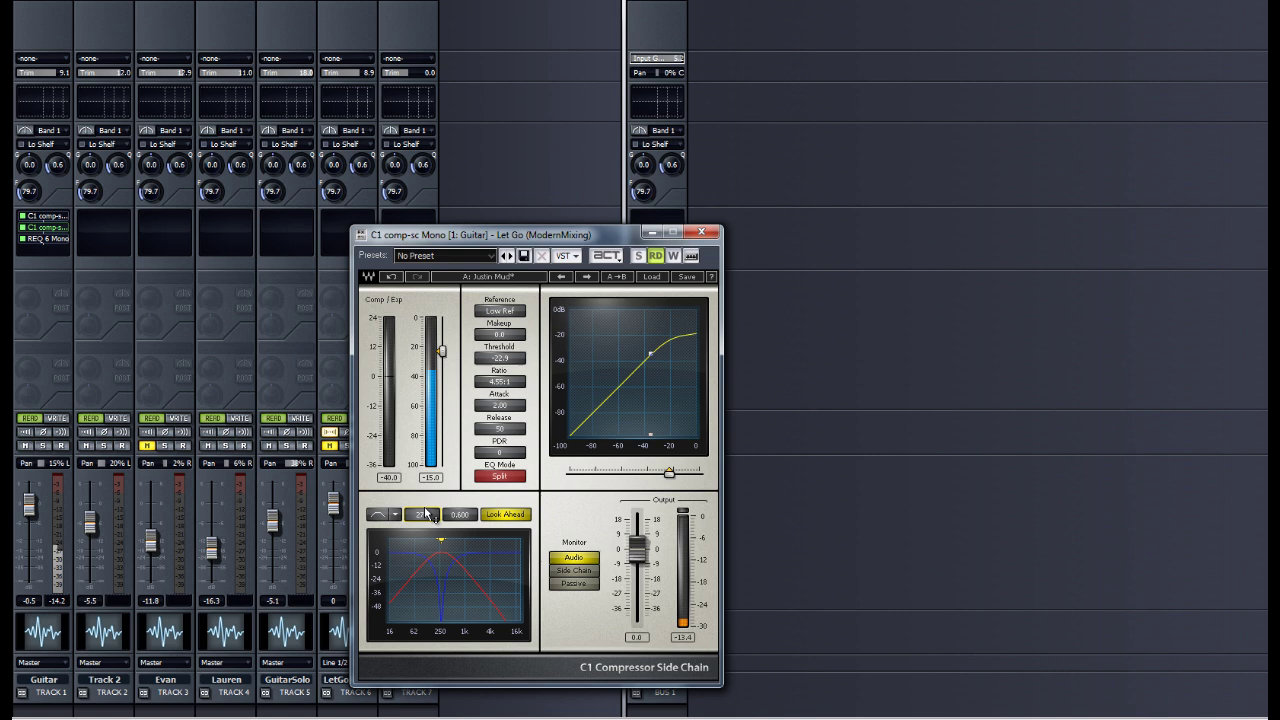
left_click_drag(428, 515, 430, 495)
left_click(448, 348)
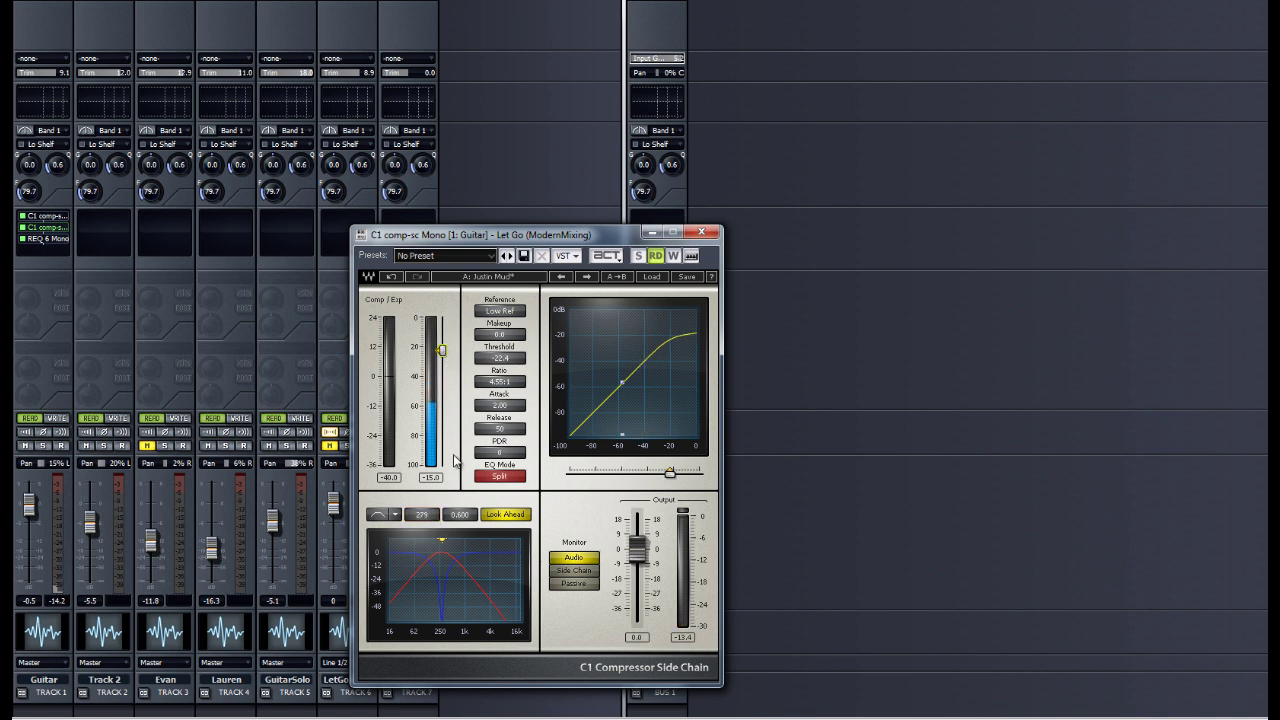
left_click_drag(434, 515, 437, 536)
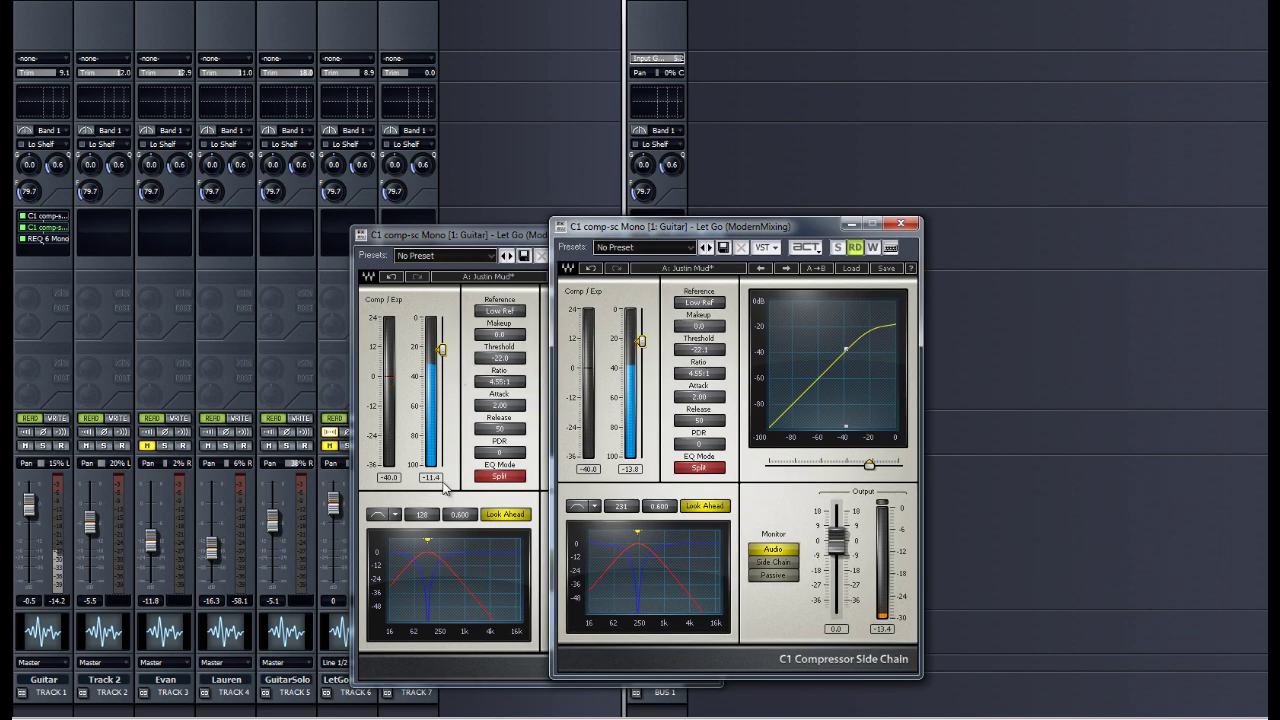
Step: Set the first C1 compressor's sidechain to about 119 Hz with a -20.5 threshold
left_click(423, 518)
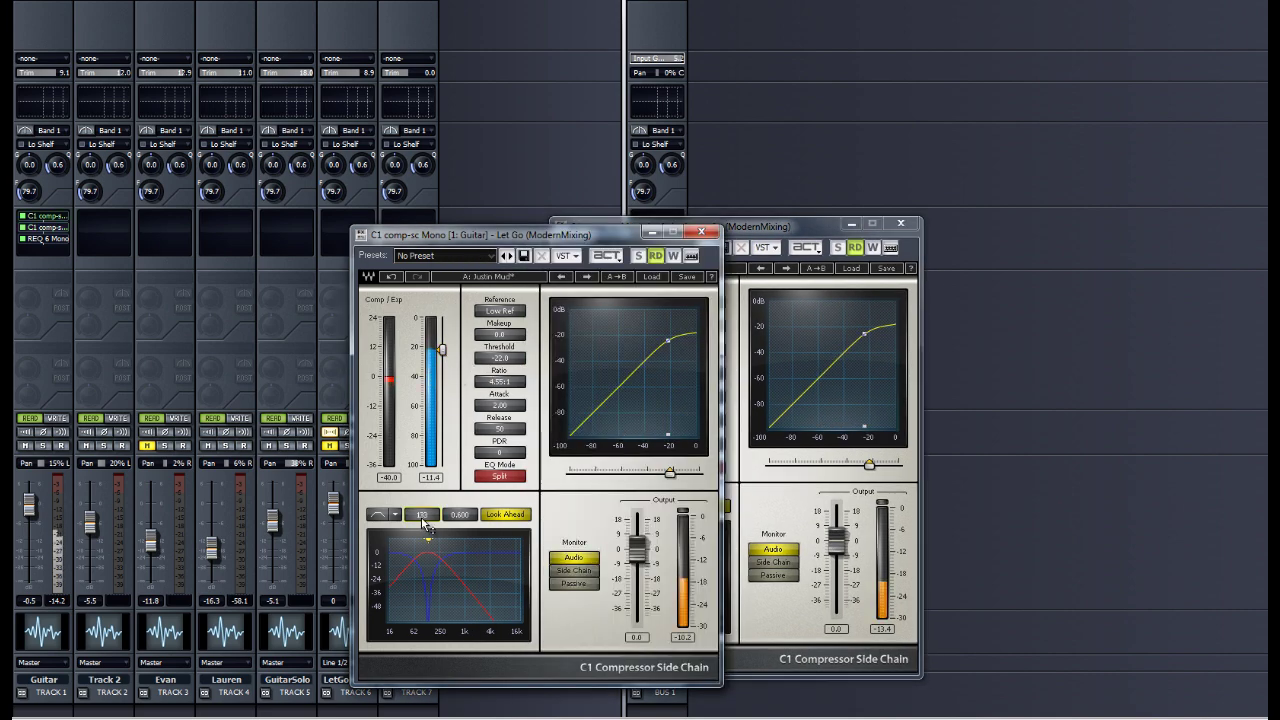
left_click_drag(428, 518, 432, 533)
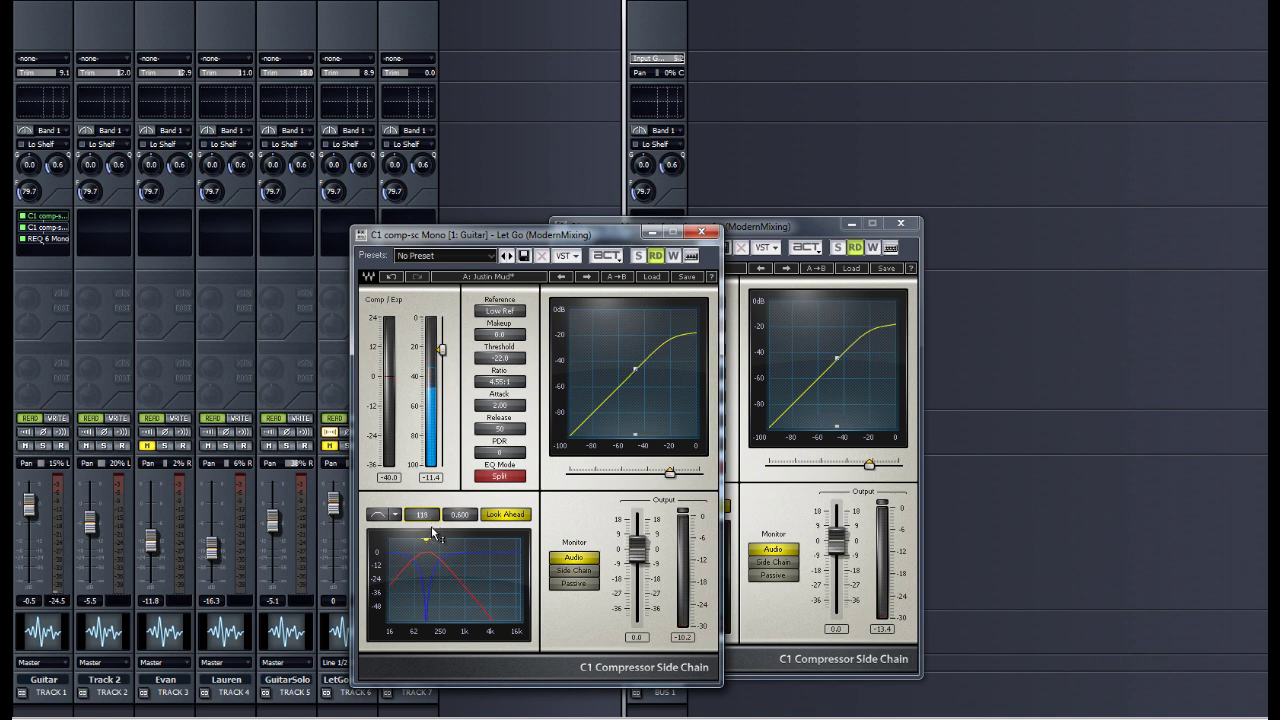
left_click_drag(441, 351, 441, 347)
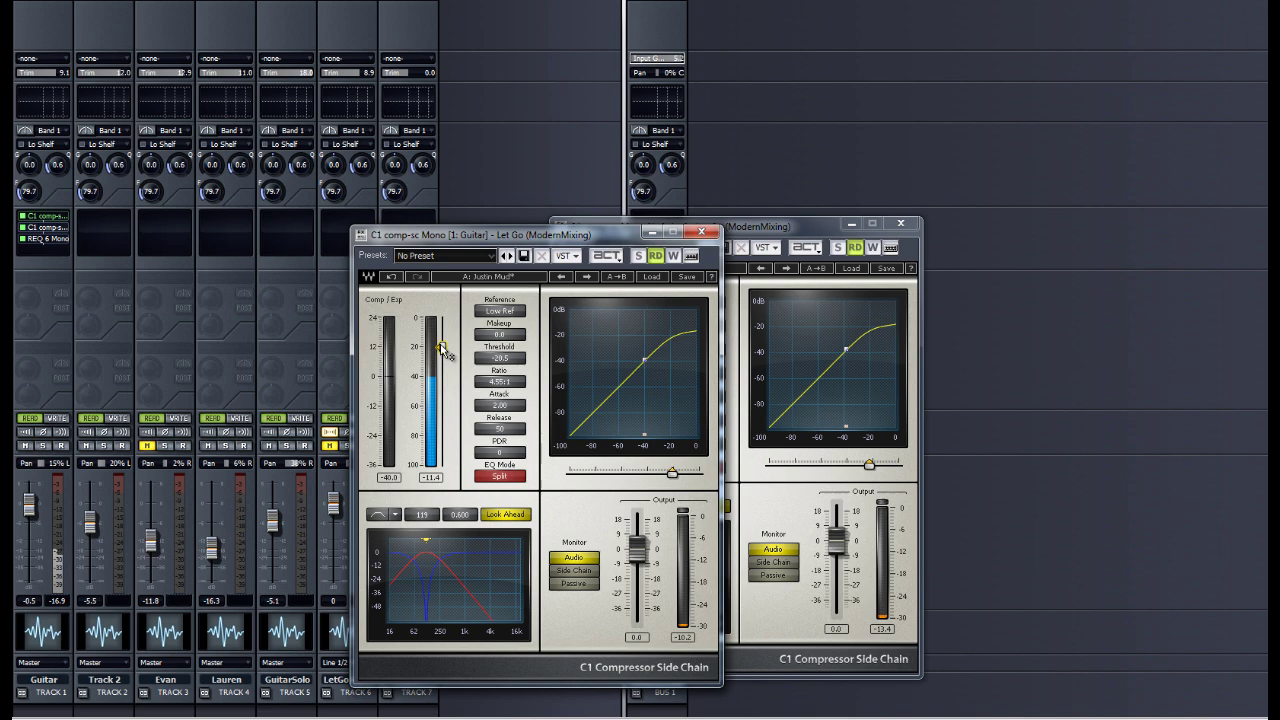
Step: Raise the second C1 compressor's sidechain frequency to 242 Hz
left_click_drag(706, 256, 567, 231)
left_click(605, 226)
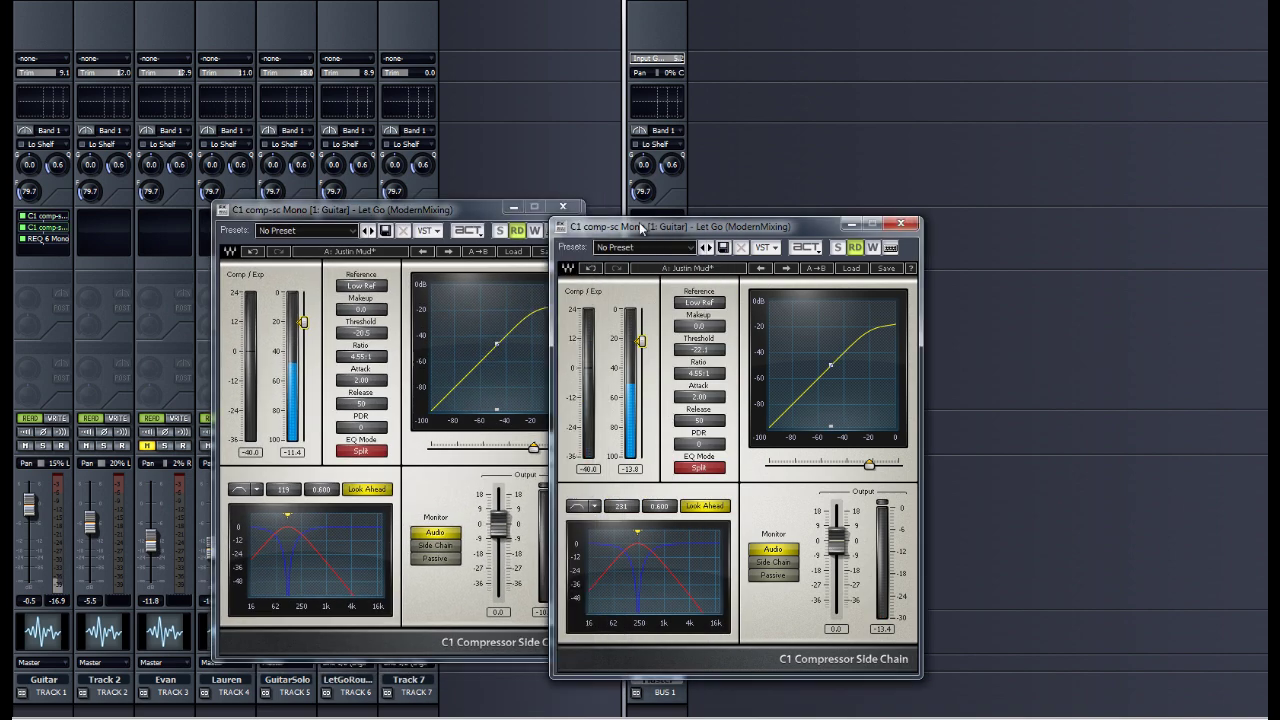
left_click_drag(625, 512, 632, 515)
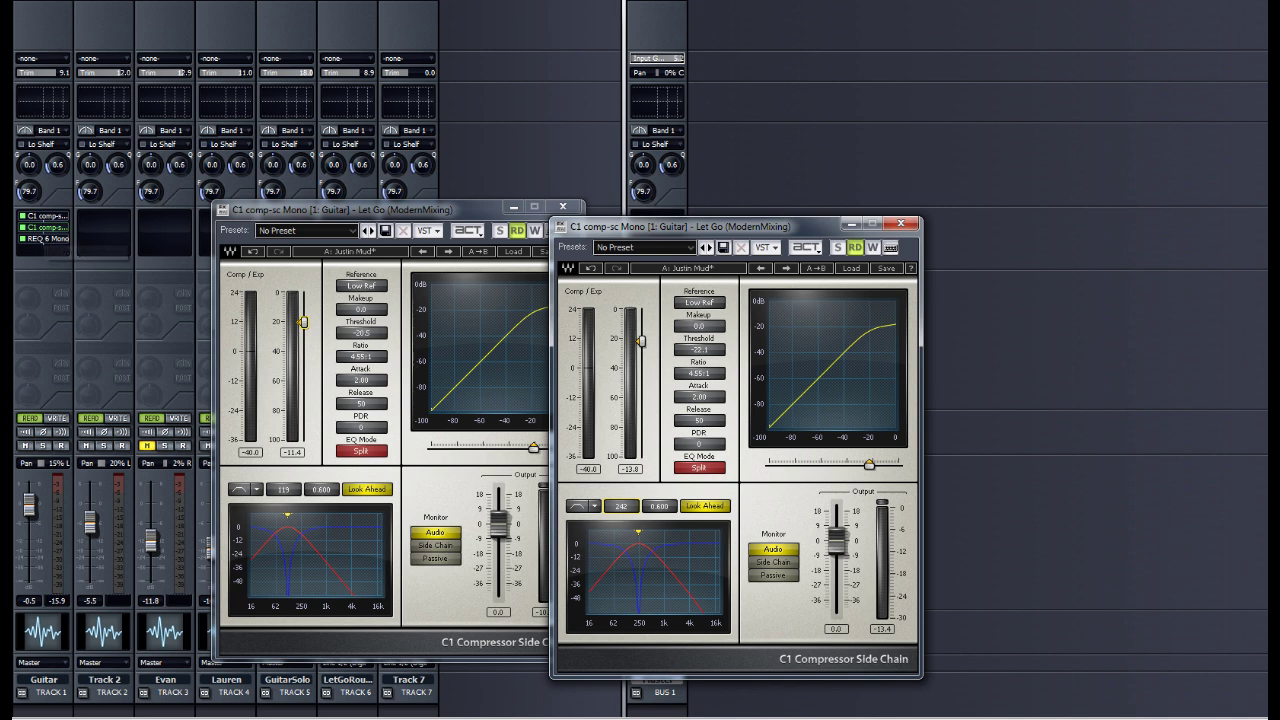
Step: Bypass and re-enable the Guitar FX bin for comparison, then close the compressor window
right_click(44, 234)
left_click(82, 281)
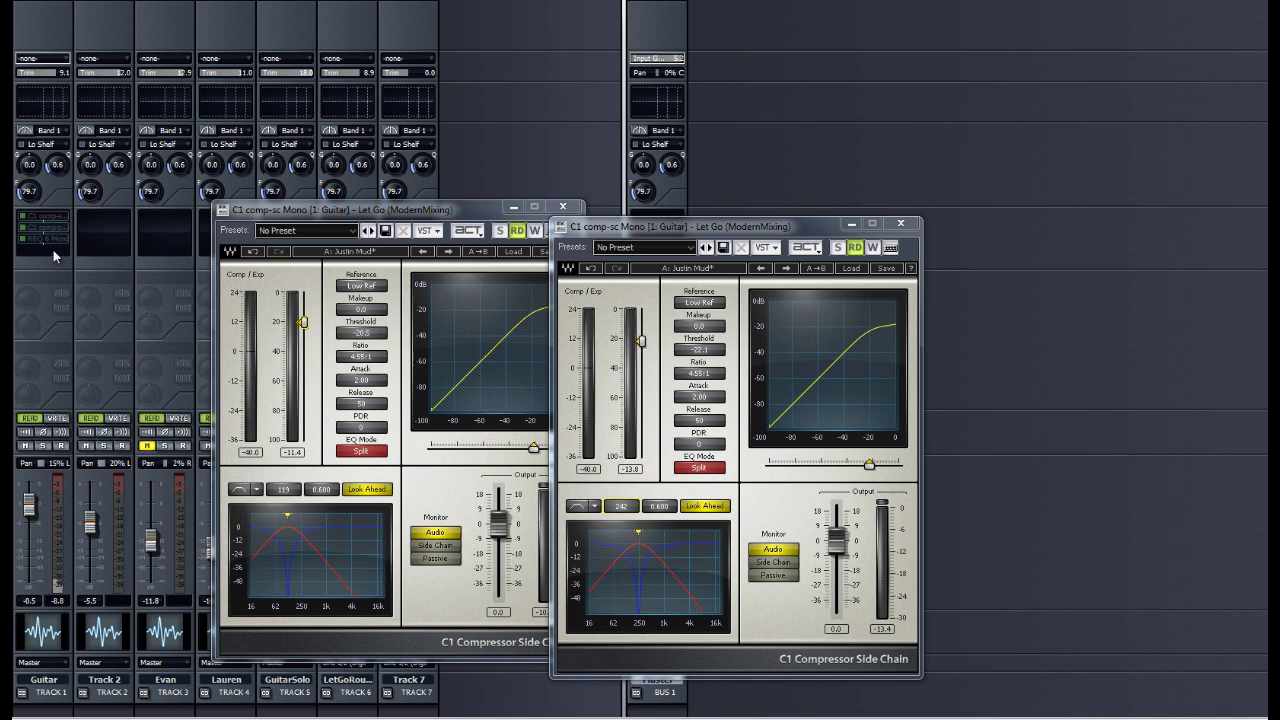
right_click(53, 250)
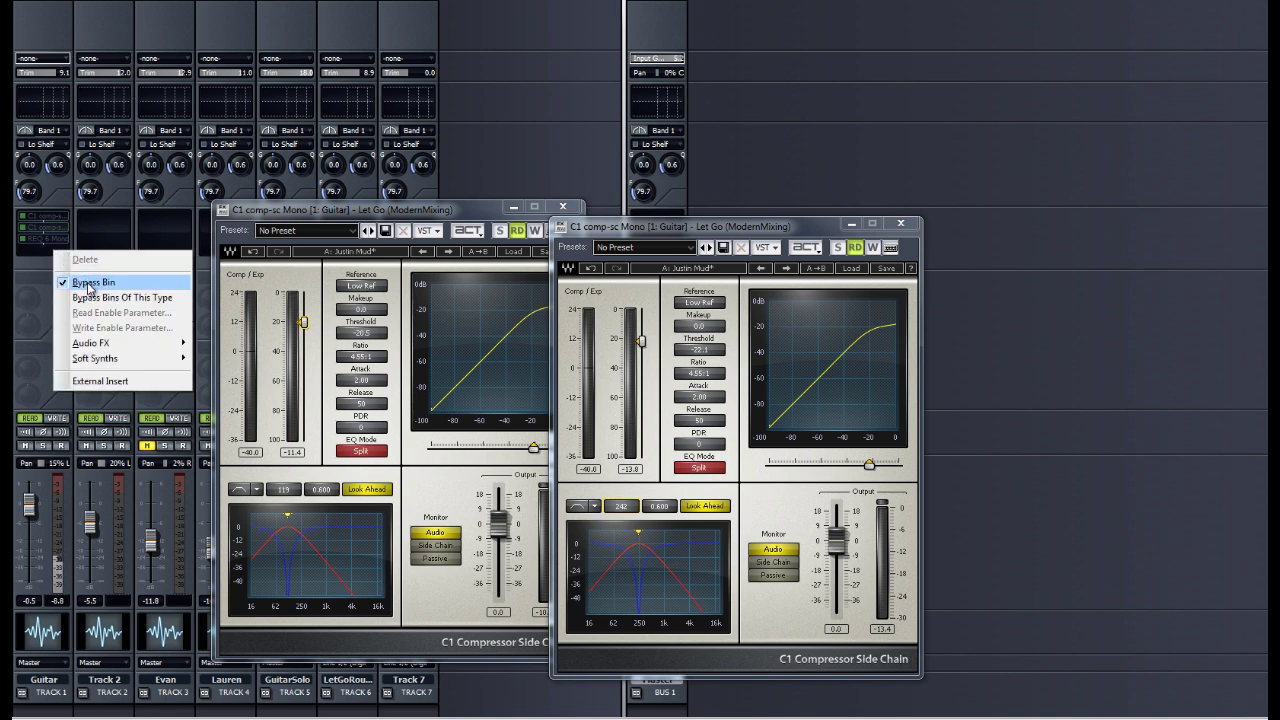
left_click(87, 283)
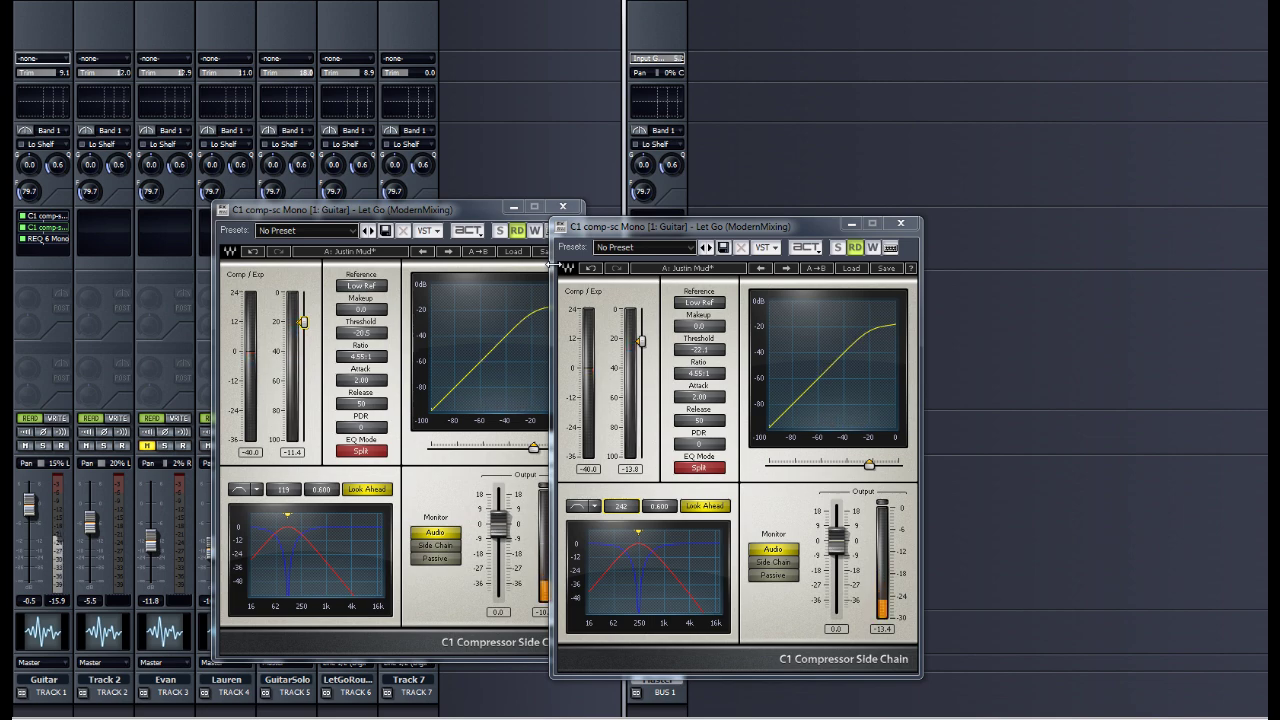
left_click(900, 223)
left_click(563, 208)
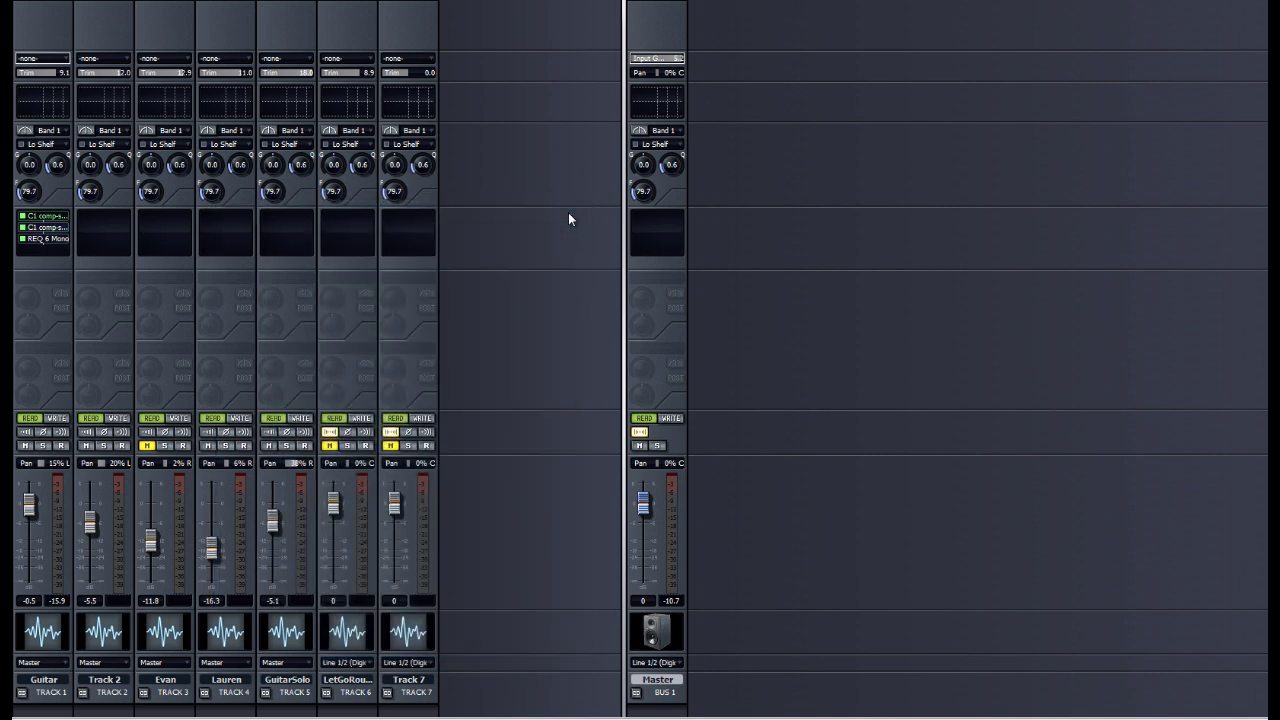